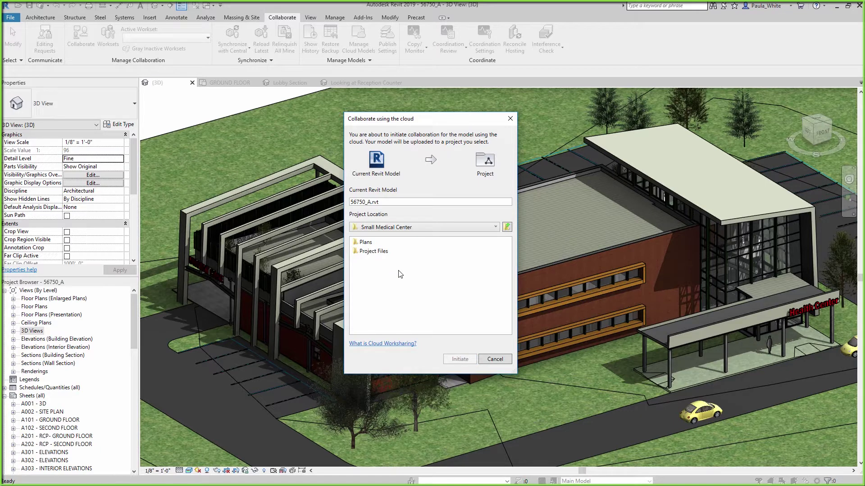
Initiate cloud collaboration for 56750_A.rvt in the Small Medical Center project's Project Files > Architecture folder and dismiss the completion dialog.
double_click(396, 251)
double_click(396, 243)
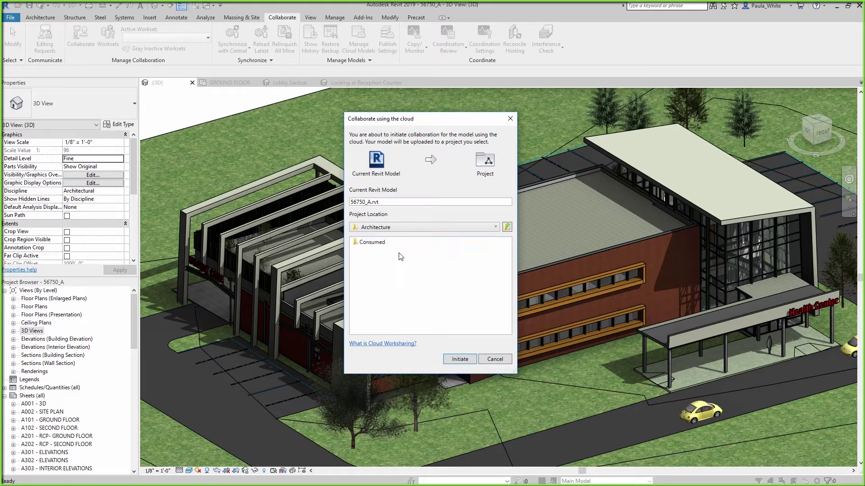
left_click(456, 360)
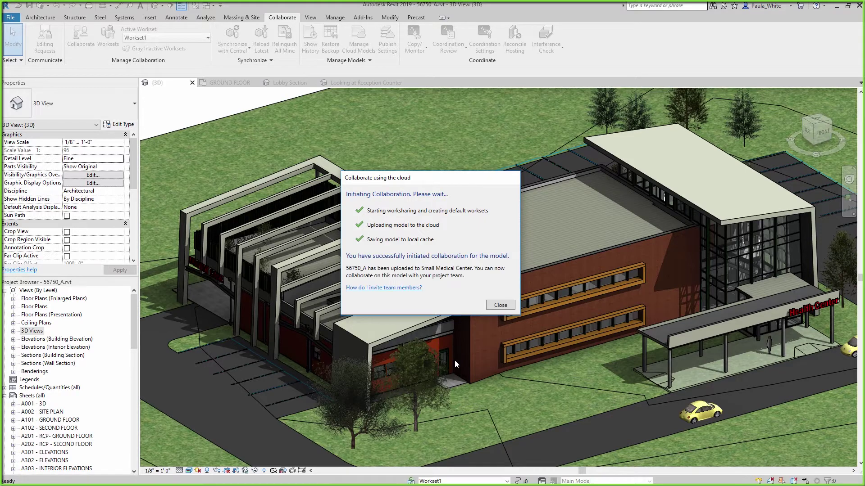
left_click(497, 305)
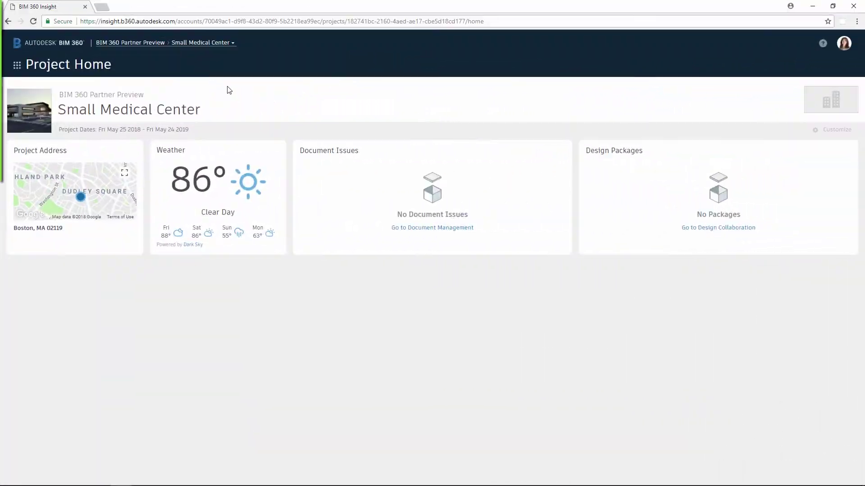
Switch to BIM 360 and view the Architecture folder under Project Files in Document Management as thumbnails.
left_click(18, 65)
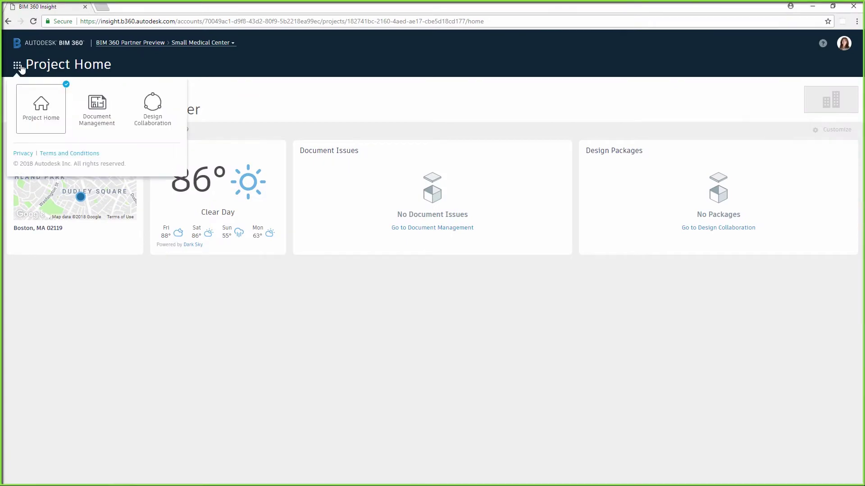
left_click(97, 111)
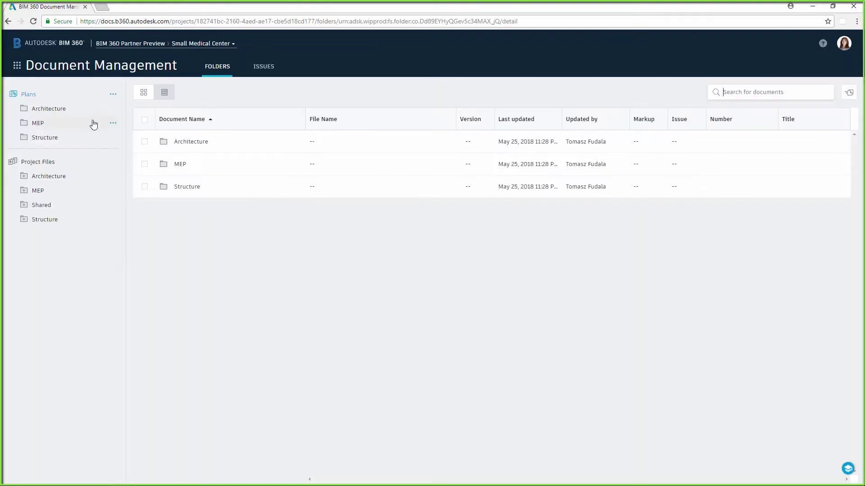
left_click(48, 176)
left_click(144, 95)
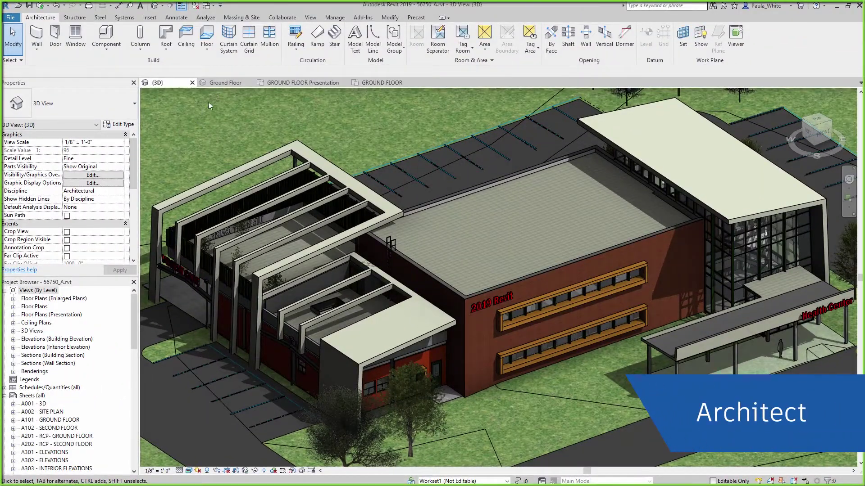
Switch to Revit and go through the ground floor views to the GROUND FLOOR plan's exam and consult rooms.
left_click(224, 83)
left_click(302, 83)
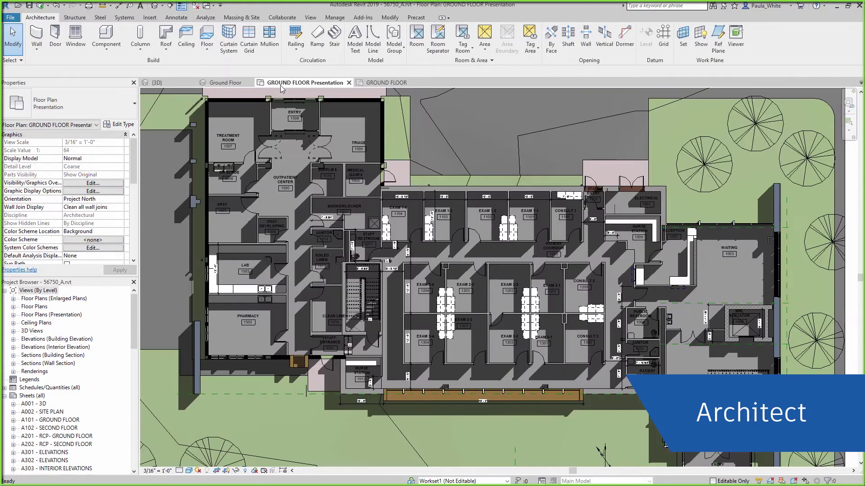
left_click(382, 82)
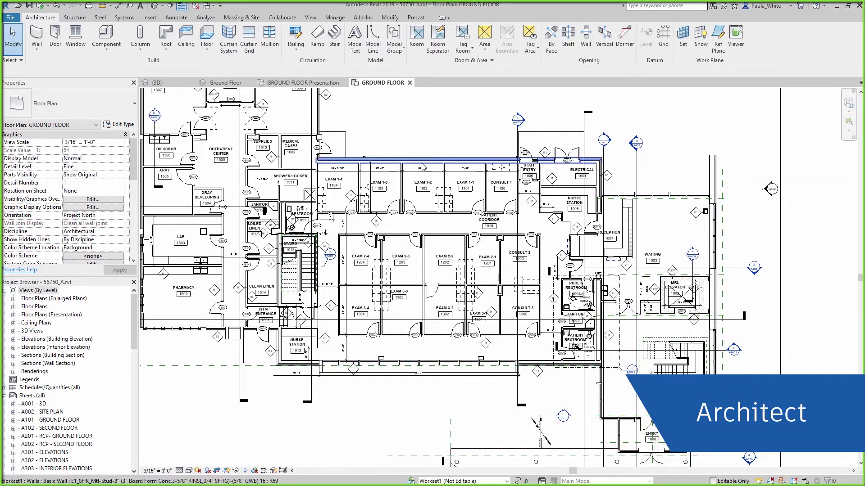
scroll(540, 354, "up", 5)
middle_click_drag(540, 353, 547, 321)
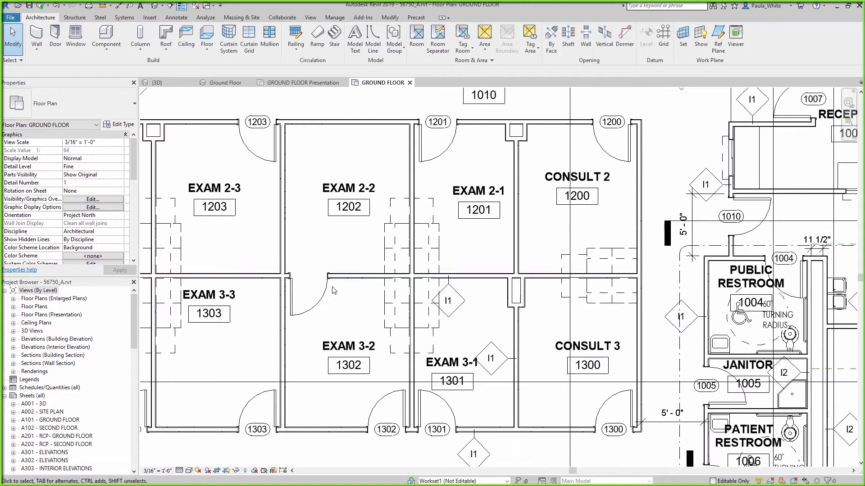
Replace the door between Exam 2-2 and Exam 3-2 with a 36" x 84" Single-Flush-w-Metal-Frame door in Exam 2-2's corridor wall.
left_click(55, 36)
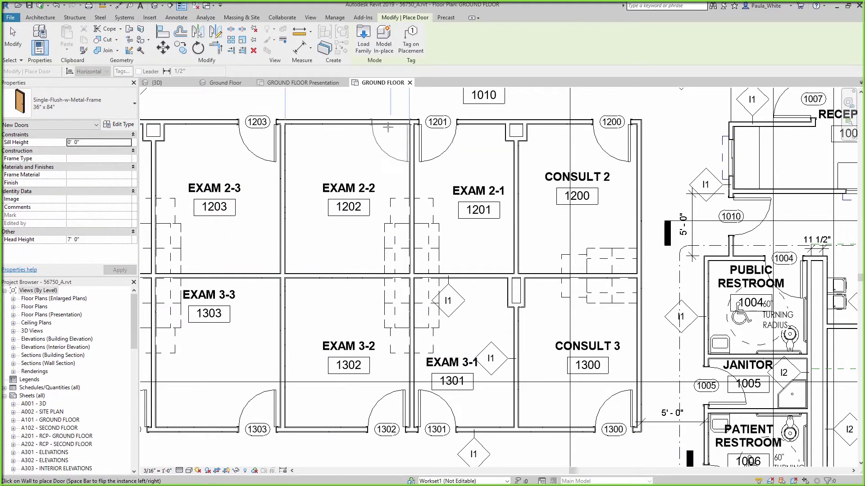
key("Escape")
key("Escape")
Shift the walls separating Exam 2-1 and Exam 3-1 from Consult 2 and Consult 3 slightly towards the consult rooms.
left_click(515, 202)
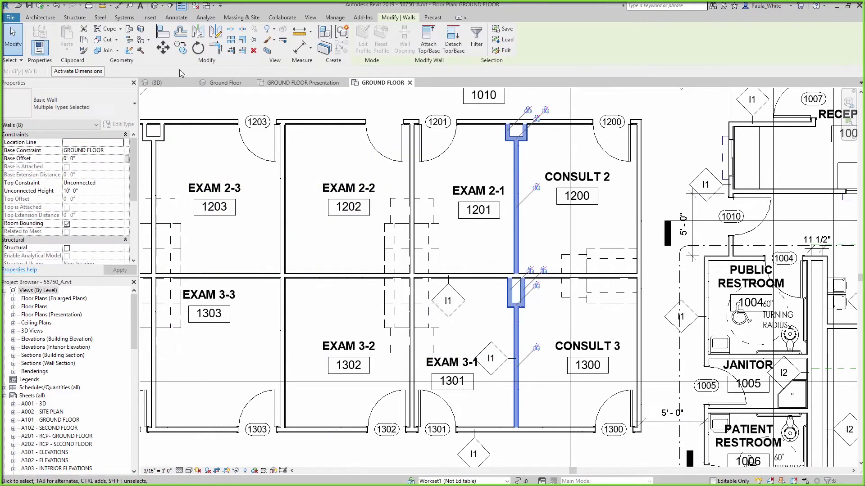
key("Right")
left_click(476, 249)
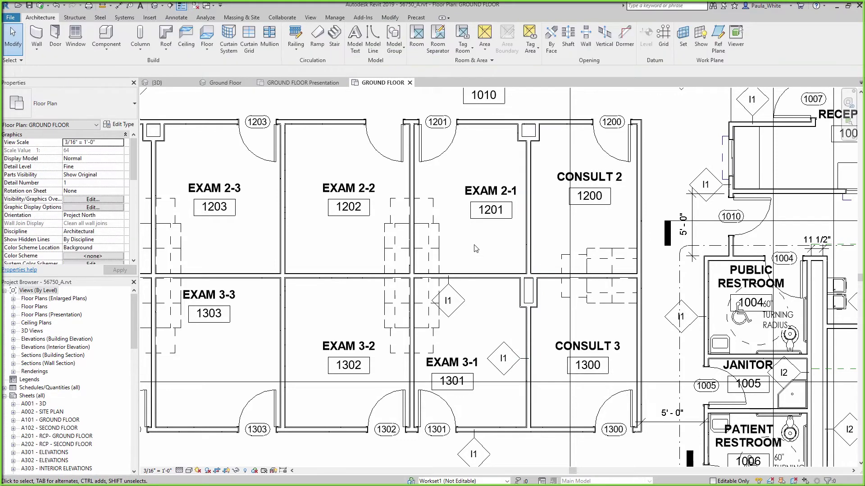
Add the floor plan GROUND FLOOR Presentation to Set 3 - Ground Floor in the publish settings, filtering all model views by "ground", and save.
left_click(282, 18)
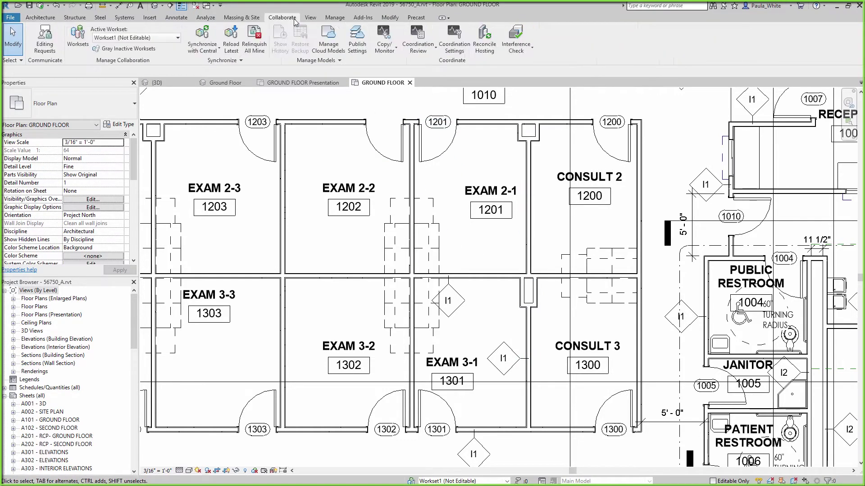
left_click(356, 47)
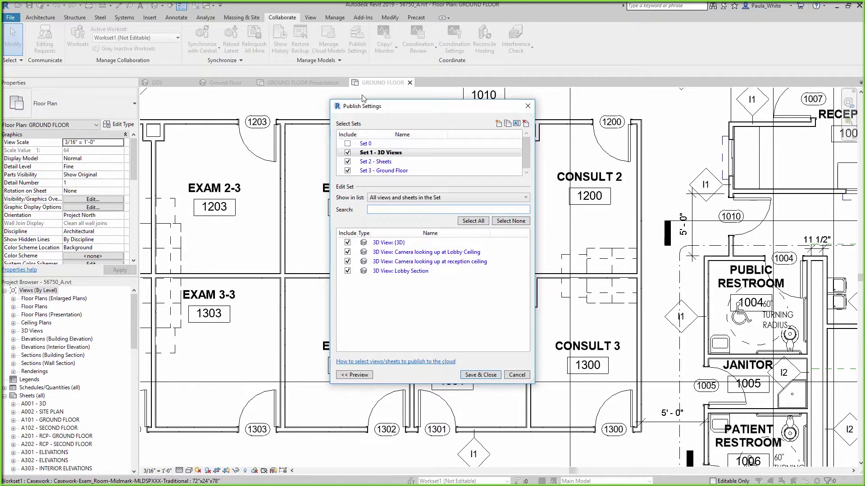
left_click(385, 171)
left_click(448, 198)
left_click(406, 204)
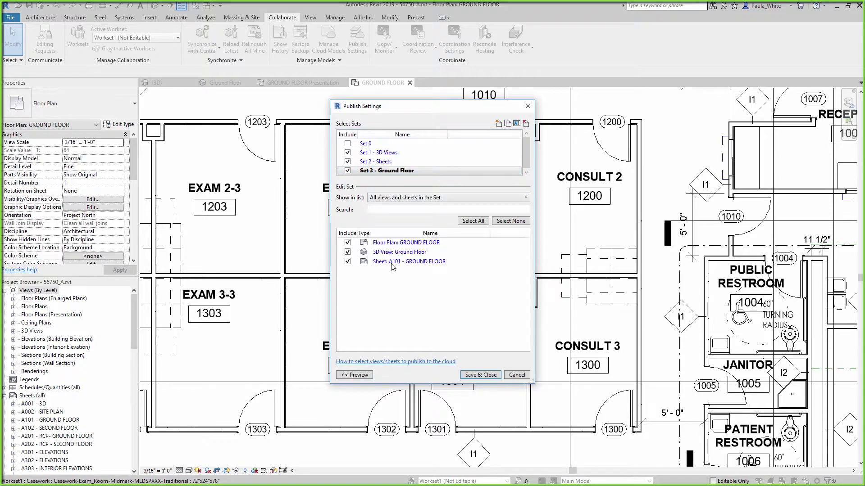
left_click(405, 209)
type("ground")
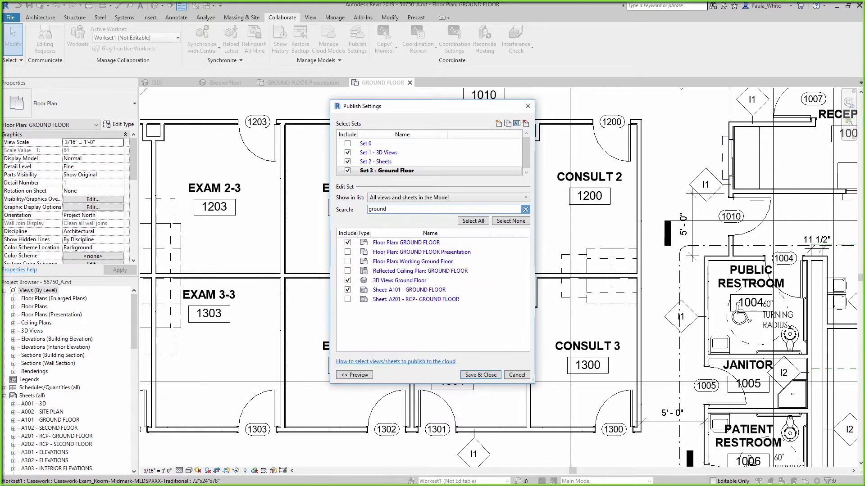
left_click(347, 252)
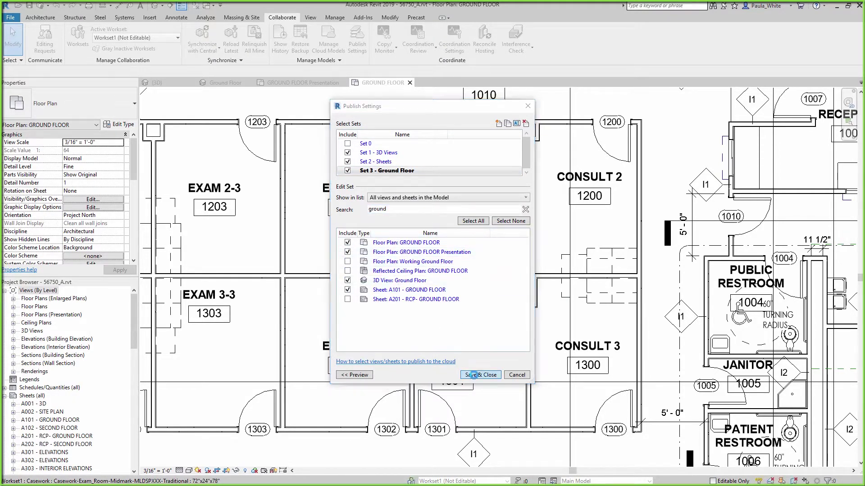
left_click(476, 375)
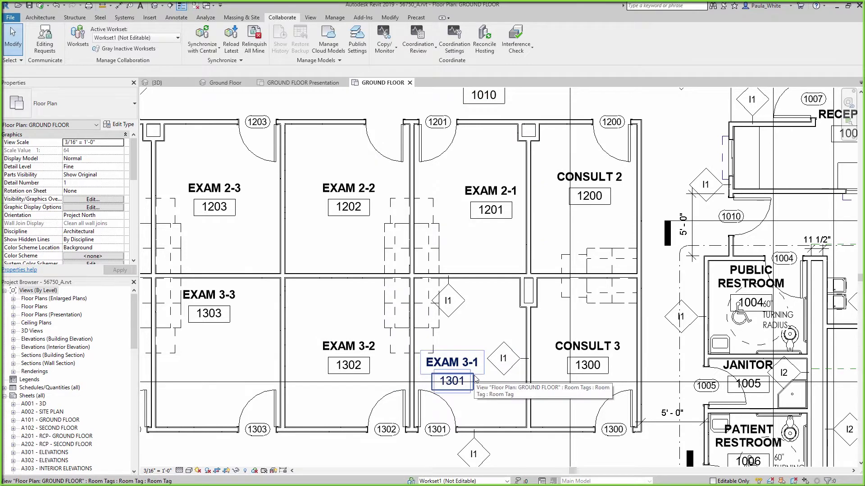
Synchronize the model with central, adding the comment "Ground floor rooms".
left_click(203, 42)
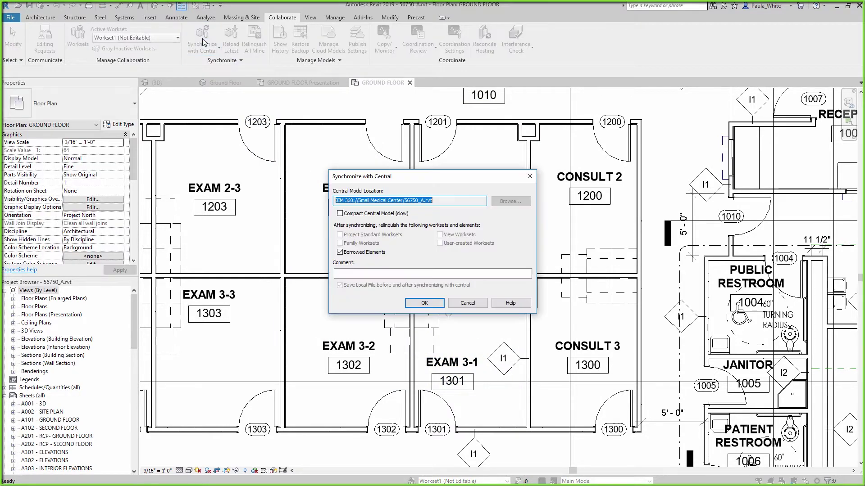
left_click(371, 273)
type("Ground floor rooms")
left_click(424, 302)
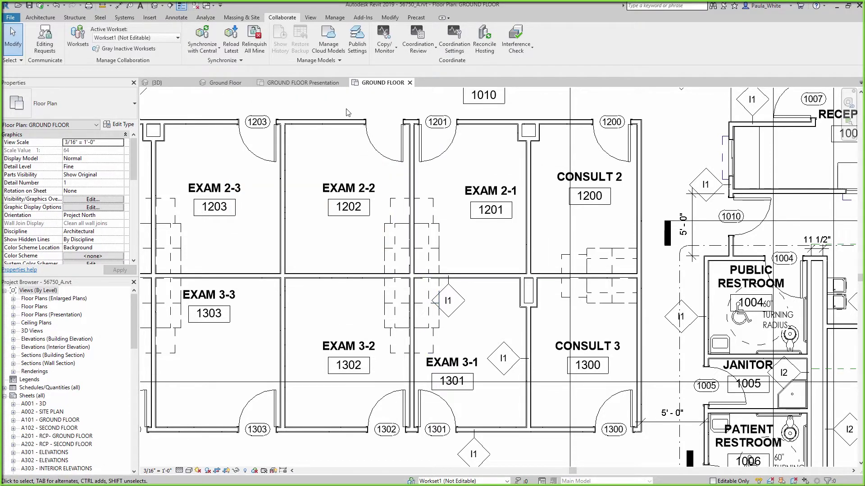
Publish the latest version of 56750_A.rvt to the Small Medical Center project through Manage Cloud Models.
left_click(328, 39)
left_click(592, 224)
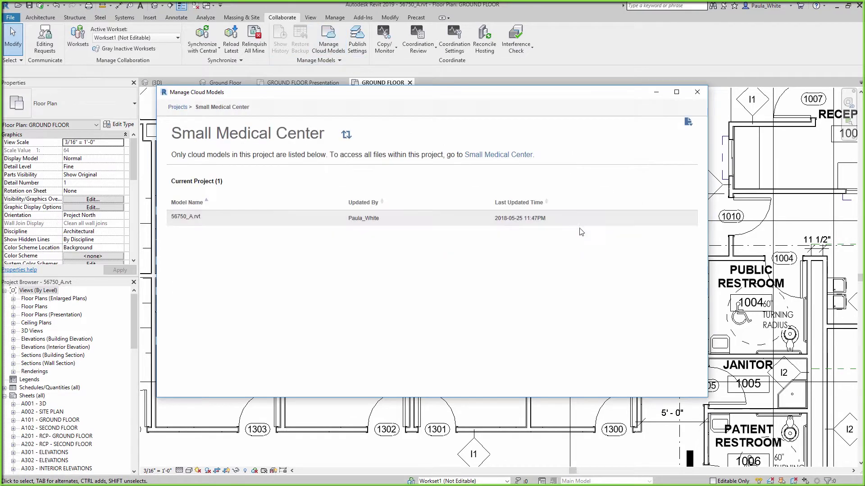
left_click(330, 222)
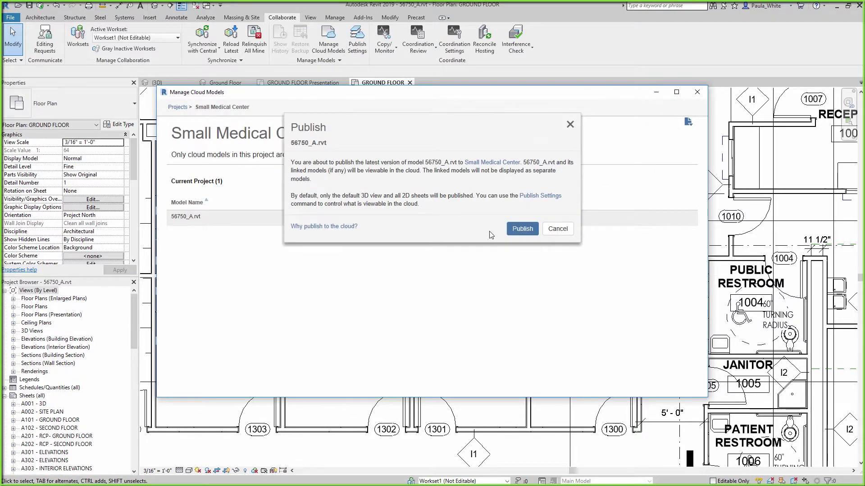
left_click(522, 229)
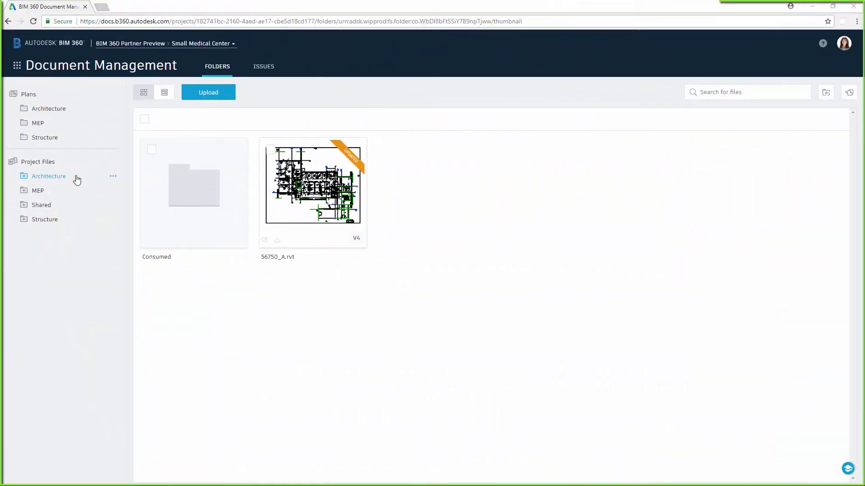
Switch to BIM 360 Design Collaboration and inspect the {3D} and Camera looking up at Lobby Ceiling views from Set 1 - 3D Views.
left_click(18, 67)
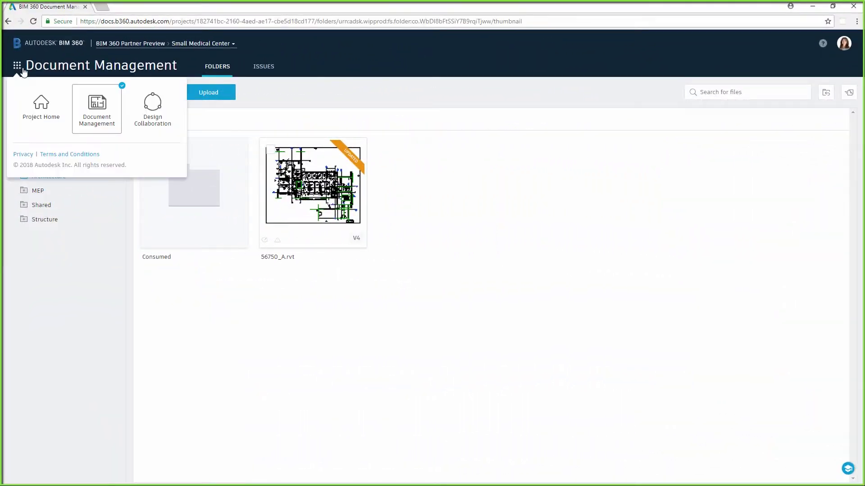
left_click(146, 116)
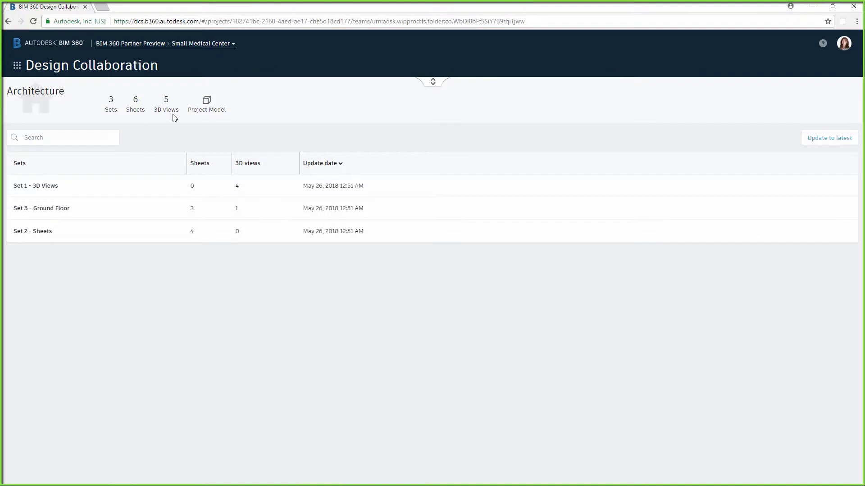
left_click(206, 108)
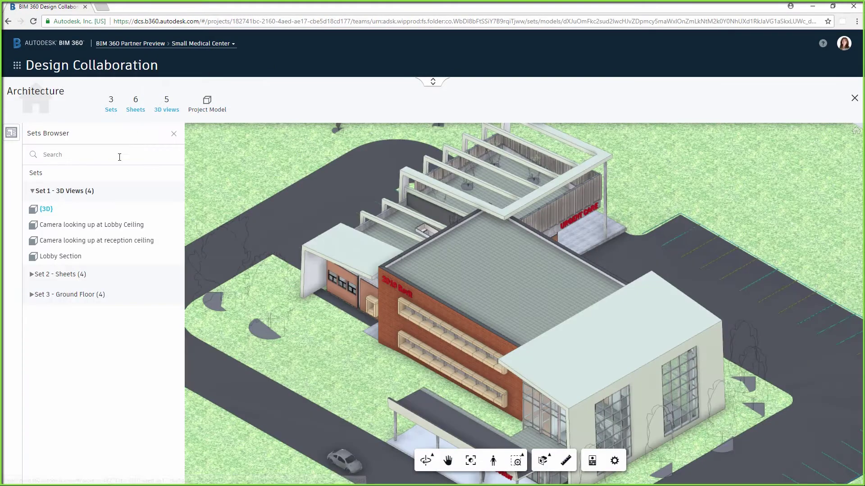
left_click(91, 225)
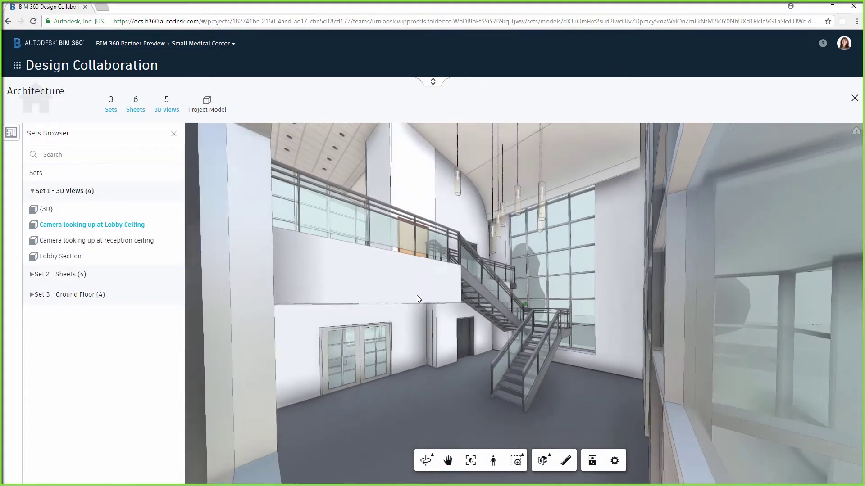
left_click_drag(417, 295, 454, 314)
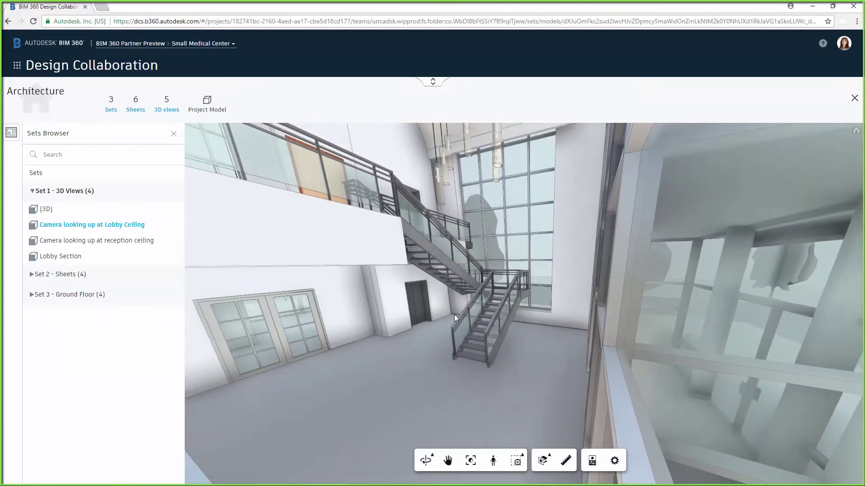
View the GROUND FLOOR Presentation plan from Set 3 - Ground Floor and the Architecture team's project model.
left_click(34, 295)
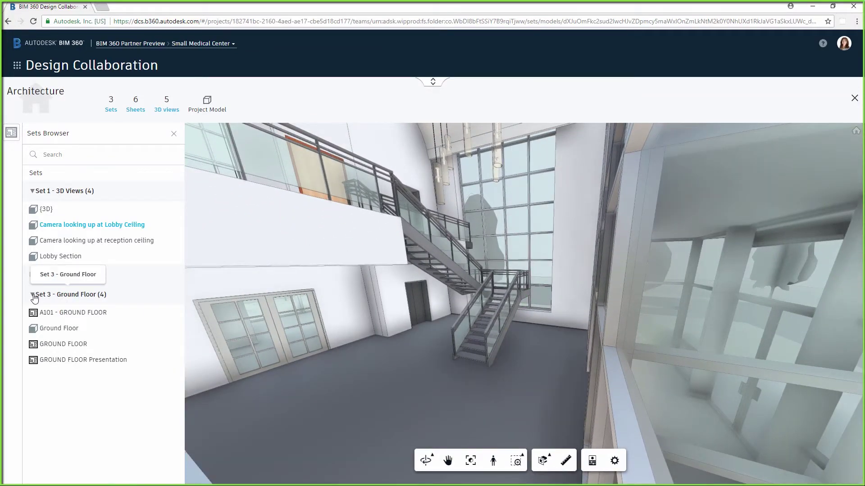
left_click(70, 360)
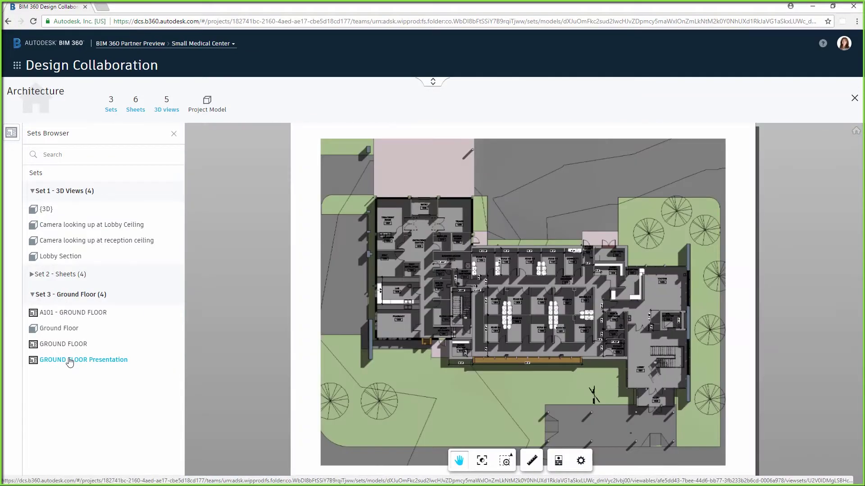
left_click(209, 107)
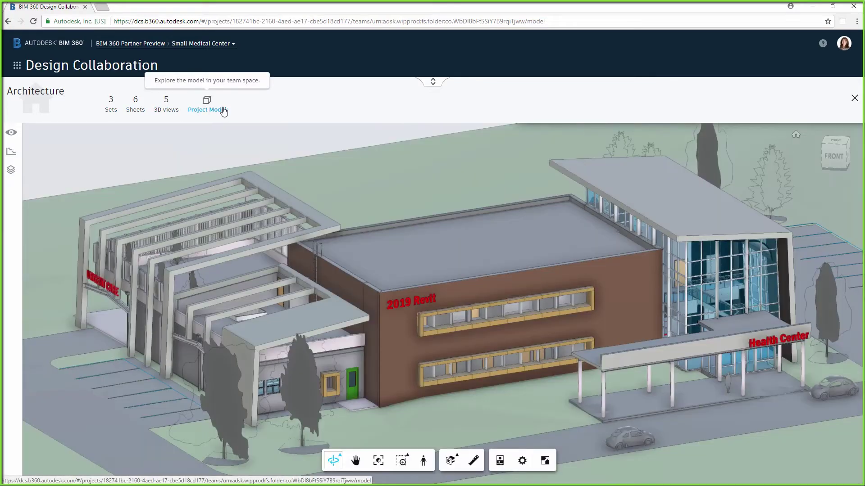
Create a new package for the Architecture team on the project timeline.
left_click(429, 89)
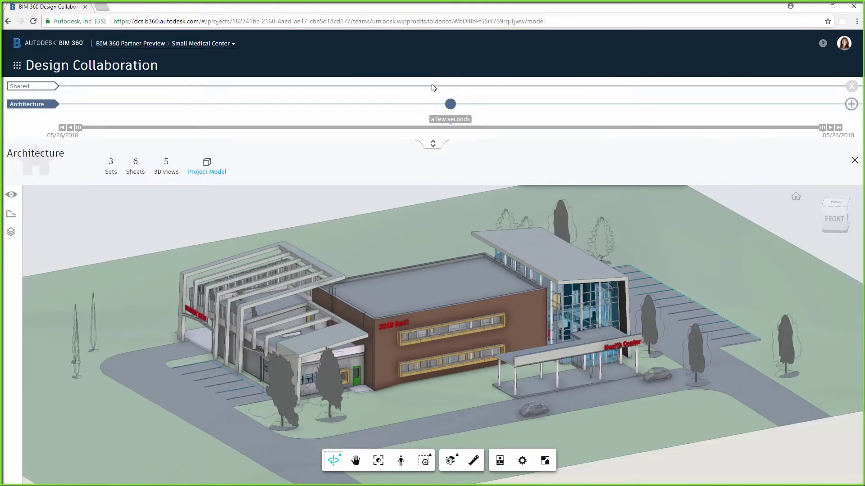
left_click(432, 144)
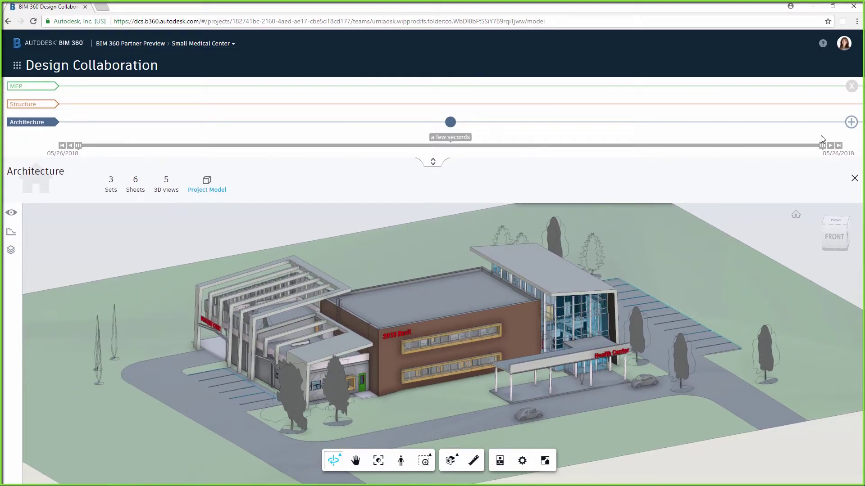
left_click(851, 122)
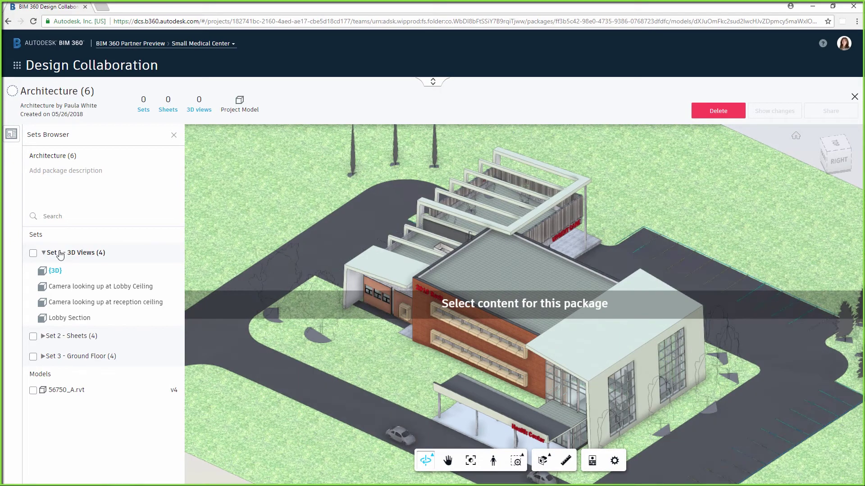
Add Set 1 - 3D Views and Set 3 - Ground Floor to the package, describe it as "Ground floor change", and save and share it.
left_click(33, 253)
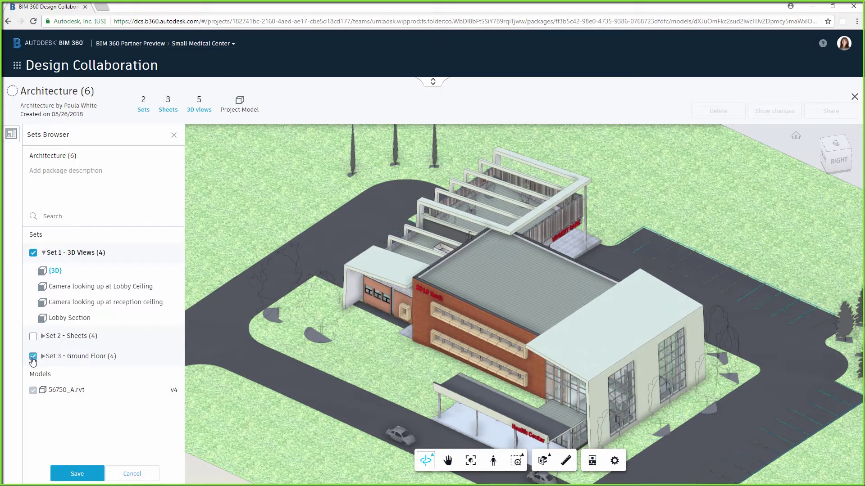
left_click(74, 181)
type("Ground floor change")
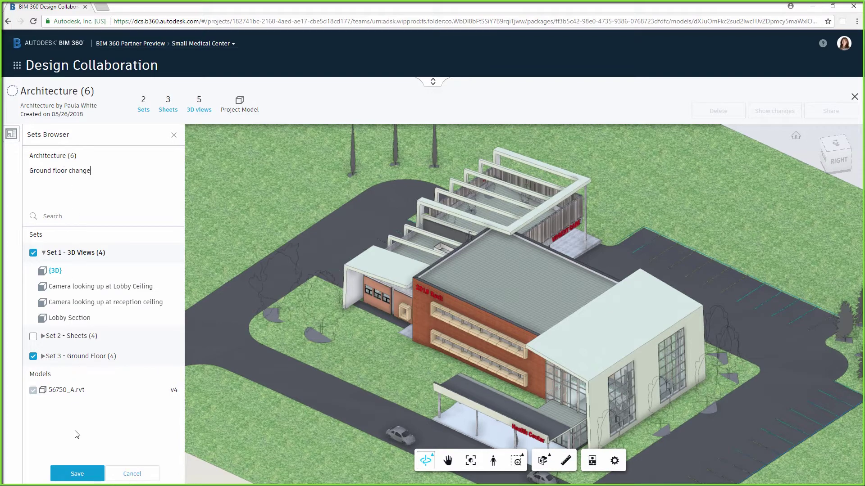
left_click(77, 474)
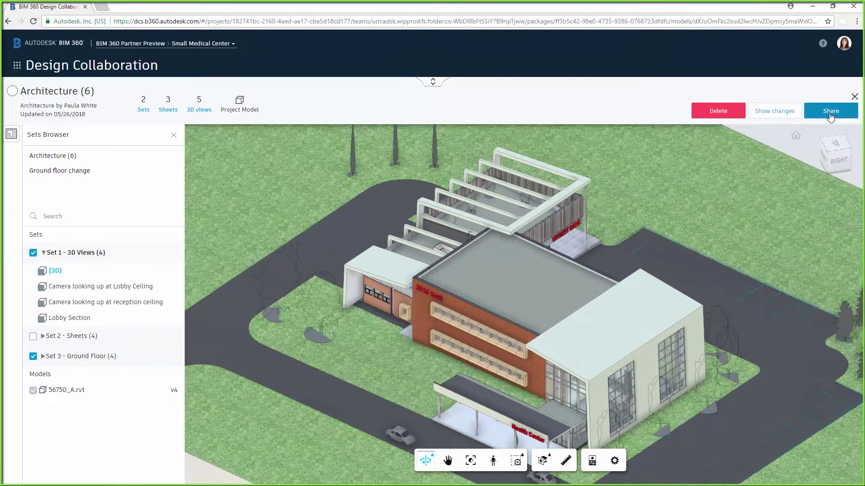
left_click(830, 112)
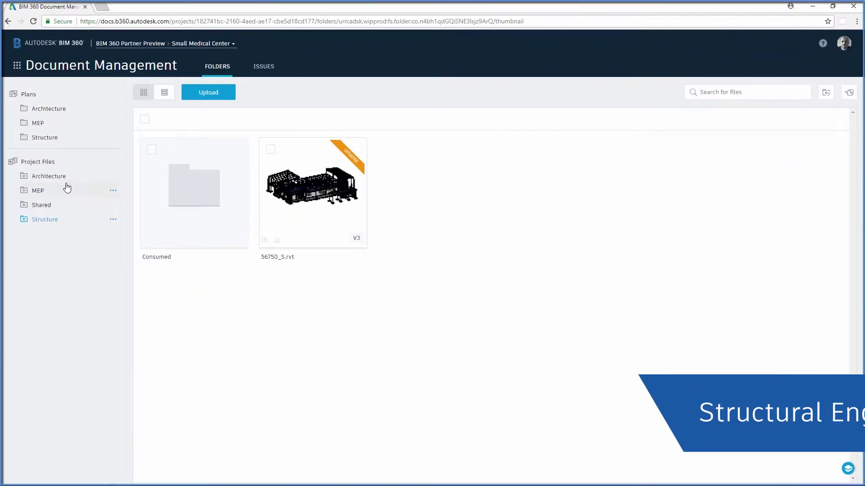
Switch from Document Management to Design Collaboration and view the Structure team's {3D} and Analytical Model views.
left_click(17, 67)
left_click(152, 111)
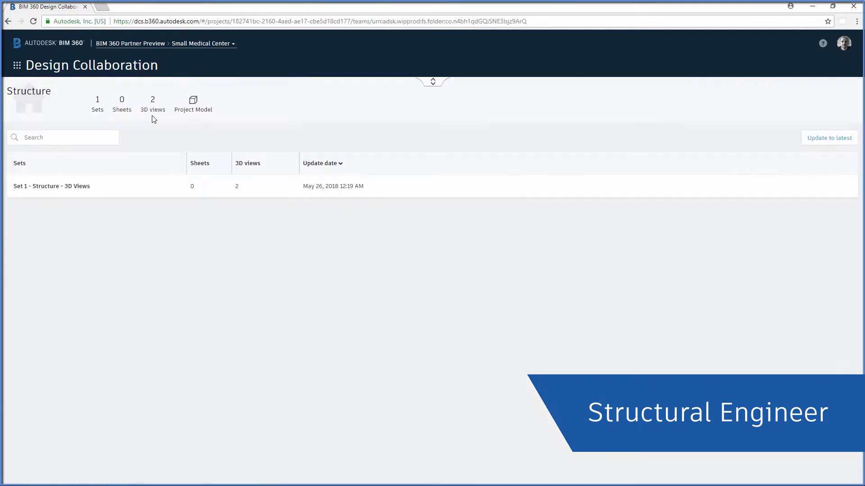
left_click(153, 112)
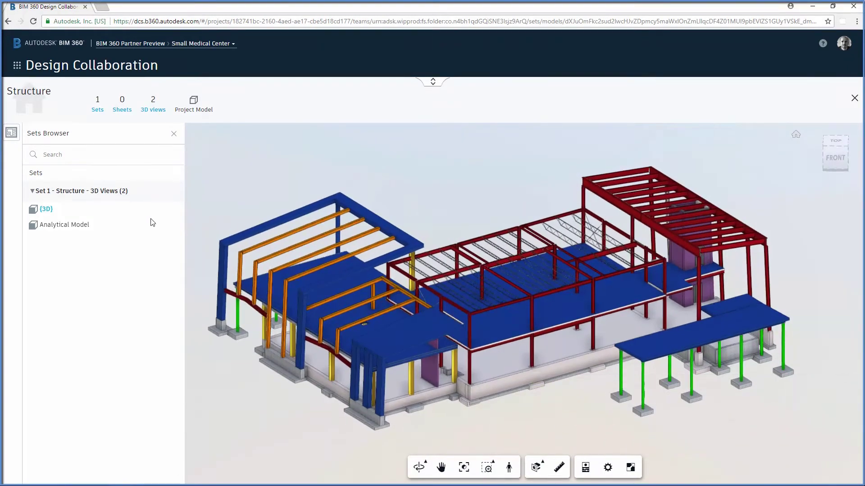
left_click(76, 227)
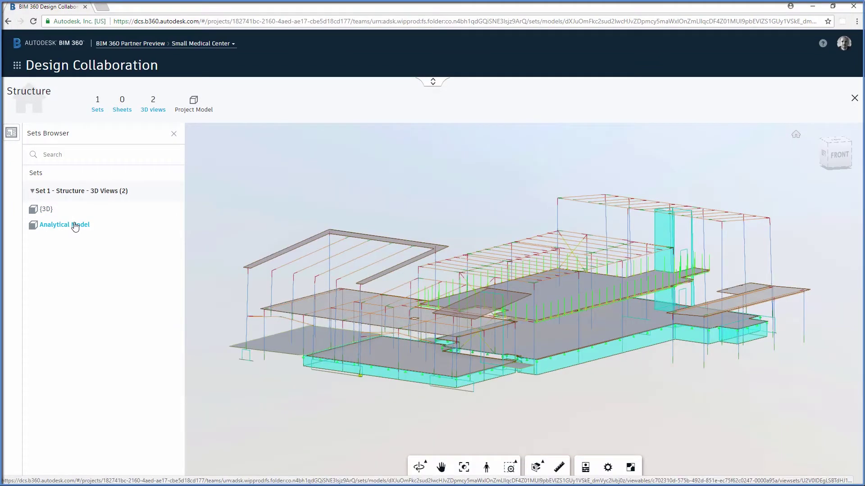
View the Structure team's project model and toggle the Architecture team's model on and off over it.
left_click(192, 108)
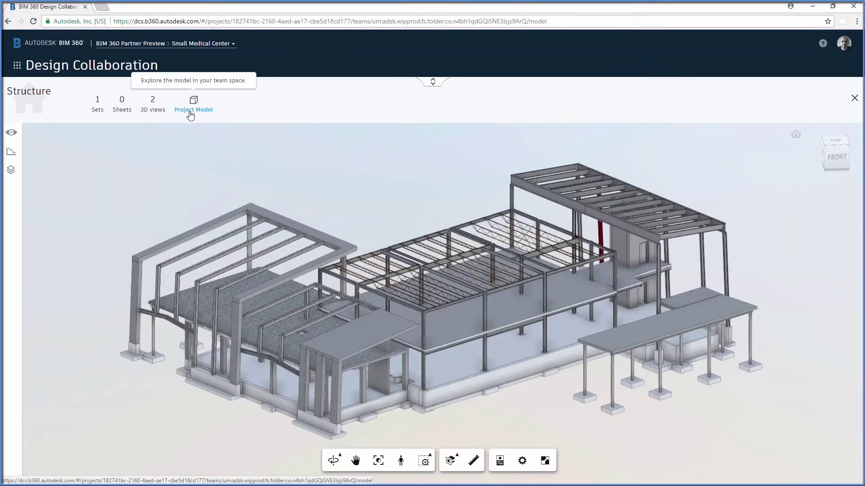
left_click(12, 134)
left_click(47, 170)
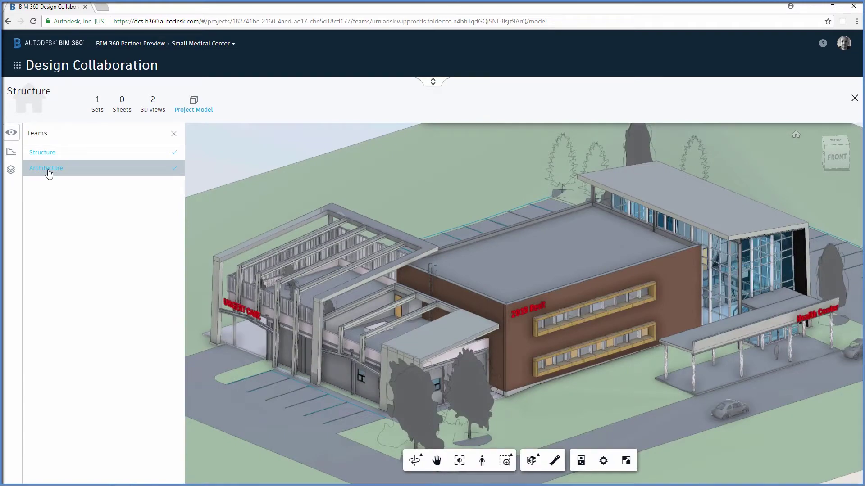
left_click(105, 169)
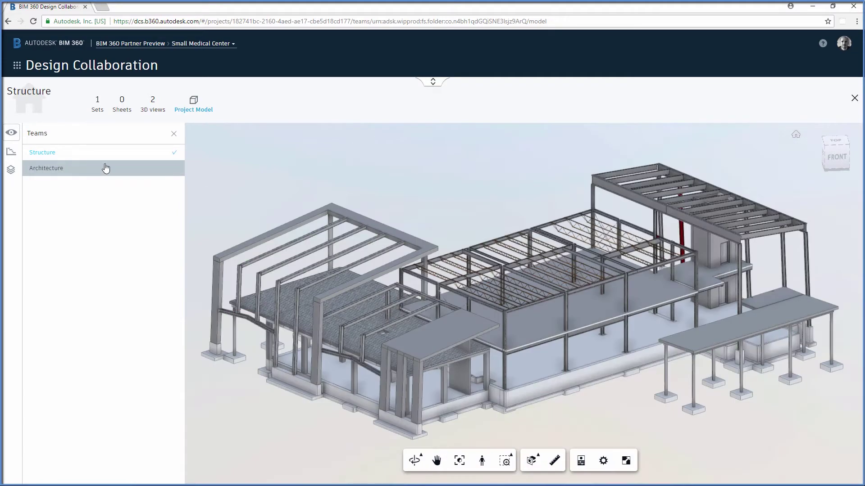
left_click(106, 168)
left_click(106, 169)
left_click(174, 134)
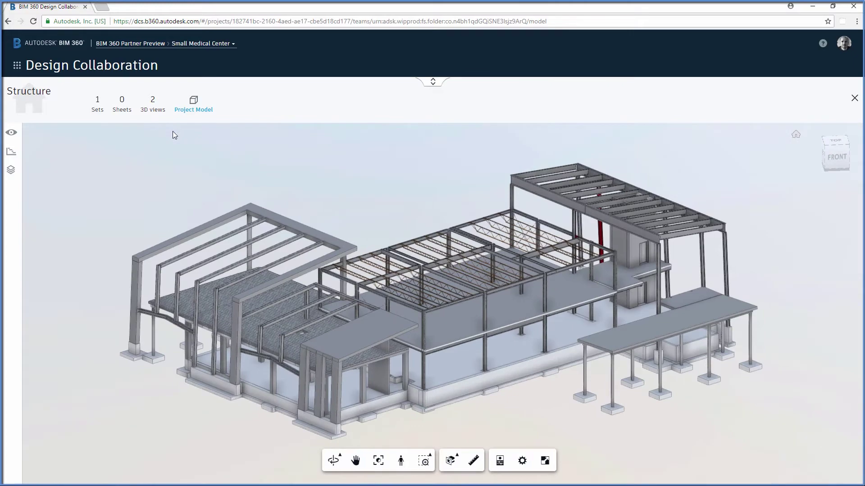
Open the newest shared package, Architecture (6), from the timeline and explore its content.
left_click(432, 84)
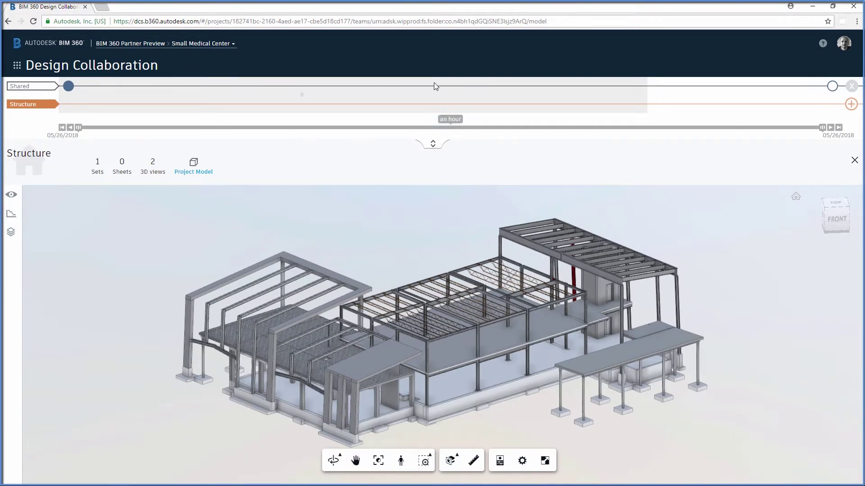
mouse_move(830, 89)
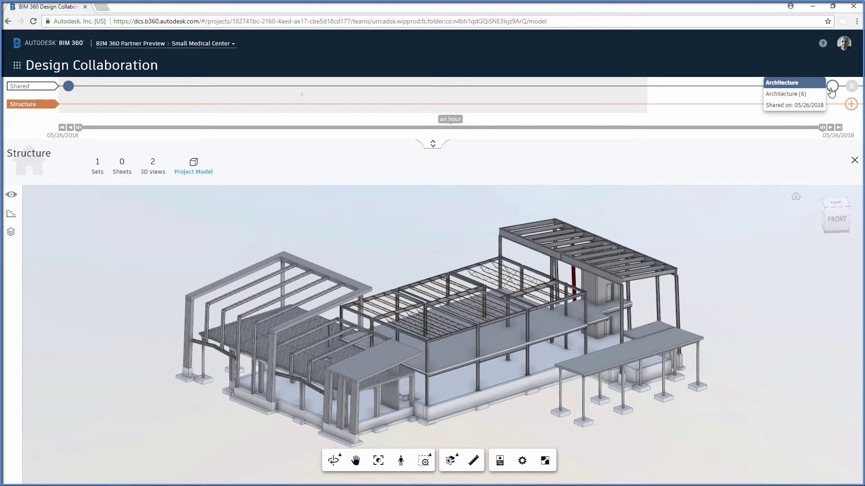
left_click(831, 87)
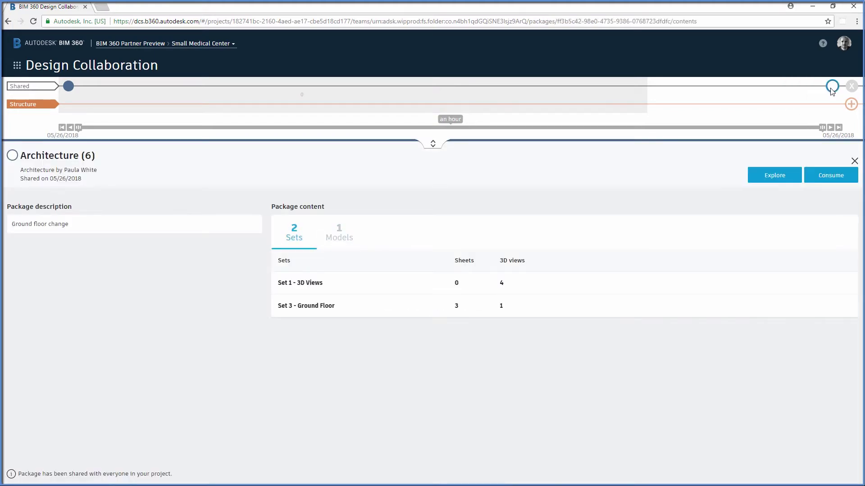
left_click(783, 175)
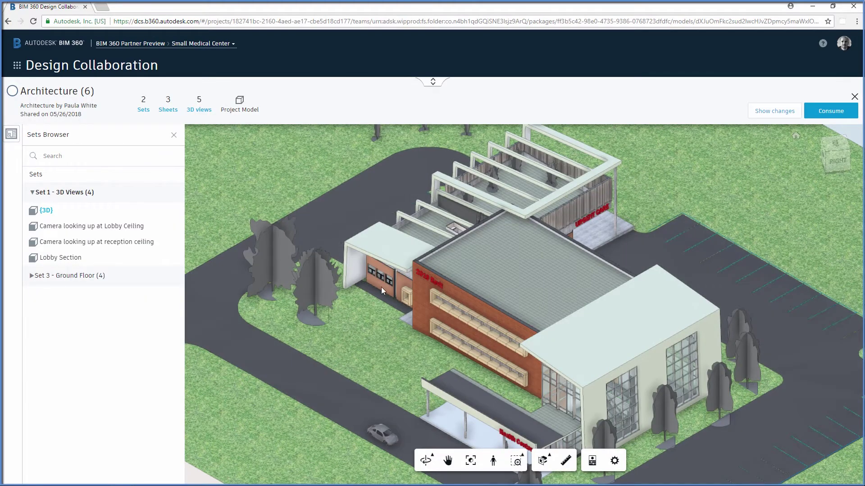
Show the changes on the GROUND FLOOR plan from Set 3 - Ground Floor and list them in the change visualization.
left_click(81, 279)
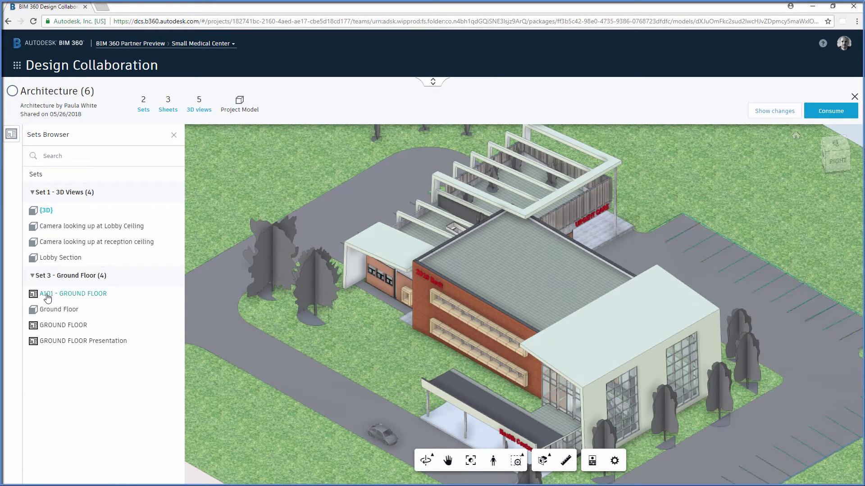
left_click(49, 327)
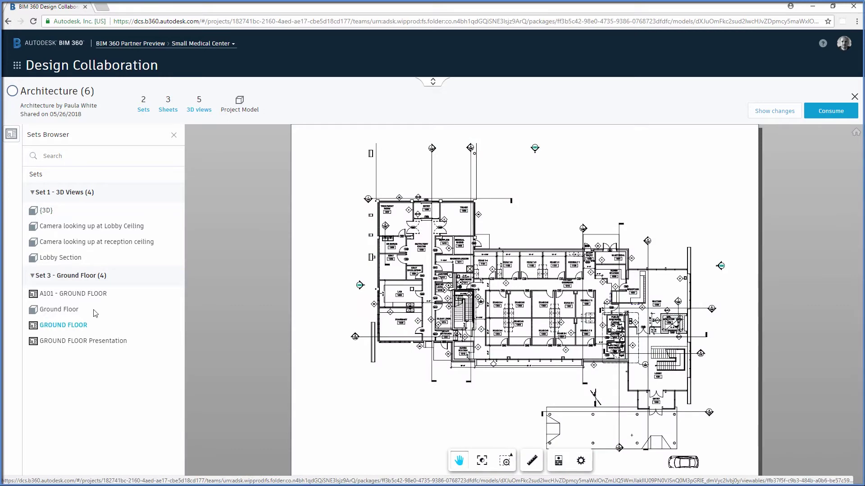
left_click(767, 116)
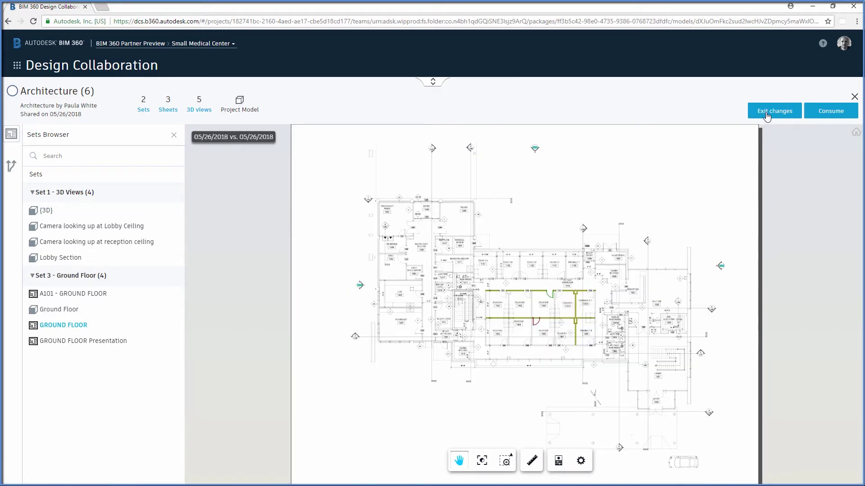
scroll(565, 270, "up", 5)
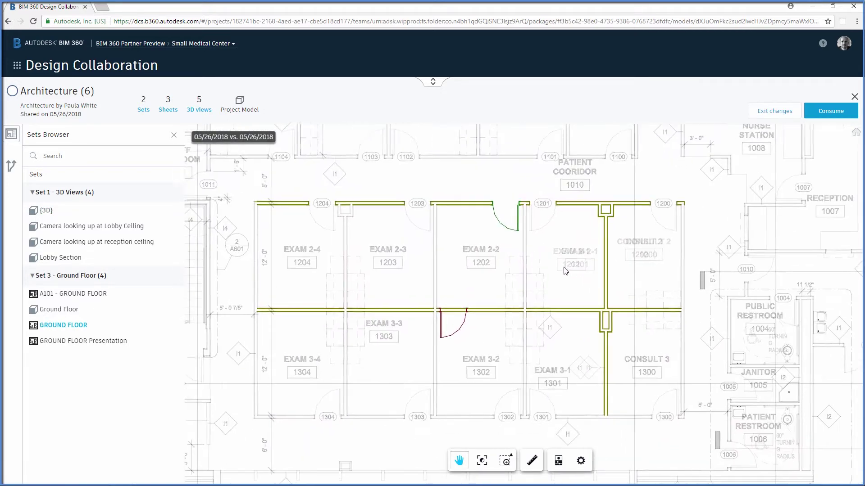
scroll(564, 271, "up", 2)
left_click_drag(564, 270, 568, 247)
left_click(11, 166)
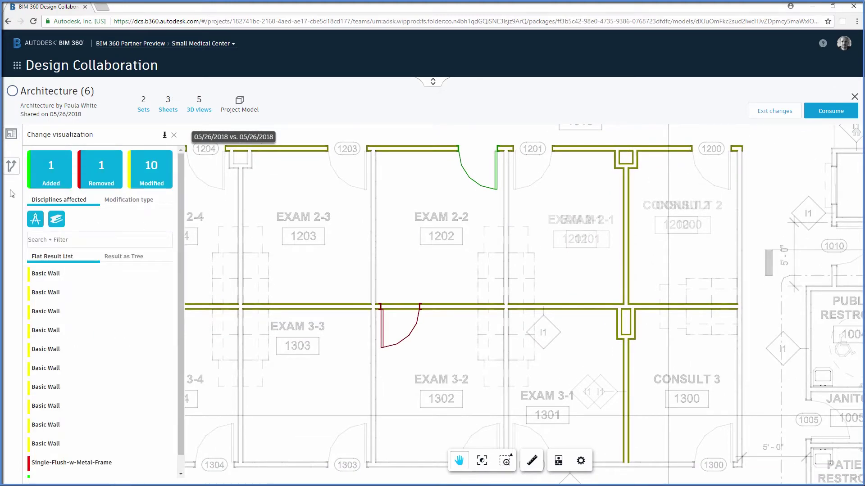
Examine the changes in the Ground Floor 3D view of Set 3 with the change visualization.
left_click(12, 135)
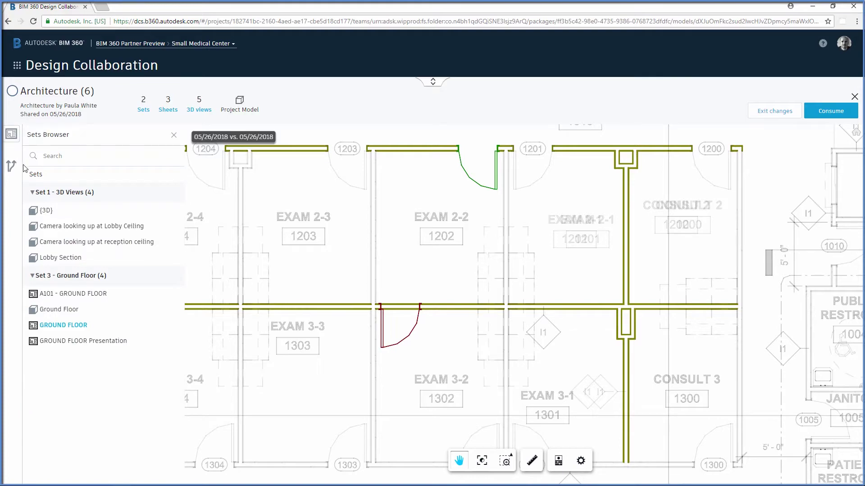
left_click(58, 309)
left_click(11, 167)
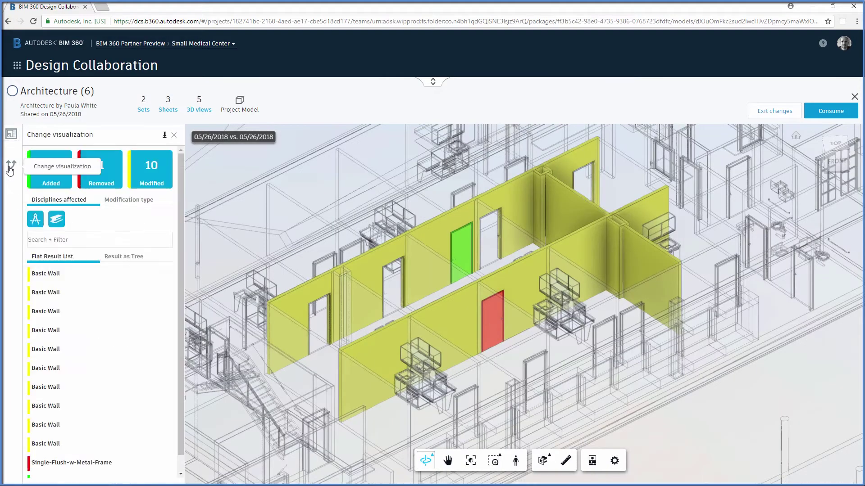
scroll(506, 284, "up", 5)
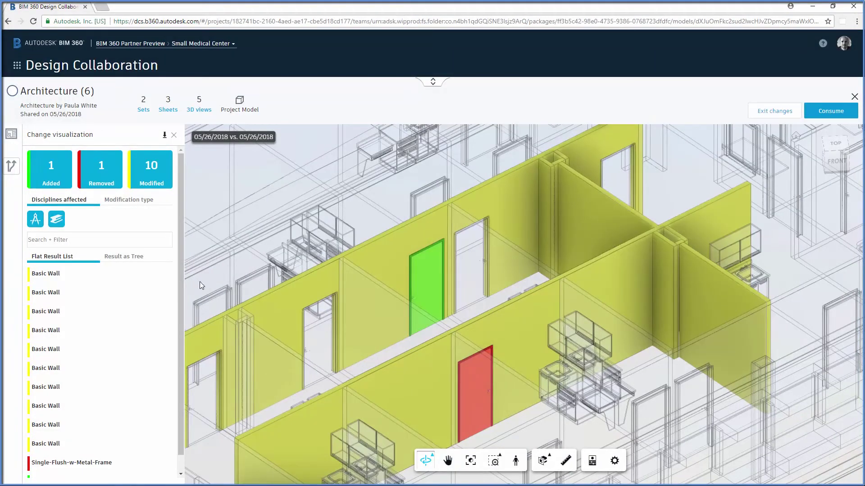
Filter the Removed and the Modified elements out of the 3D comparison in turn, restoring each one.
left_click(107, 181)
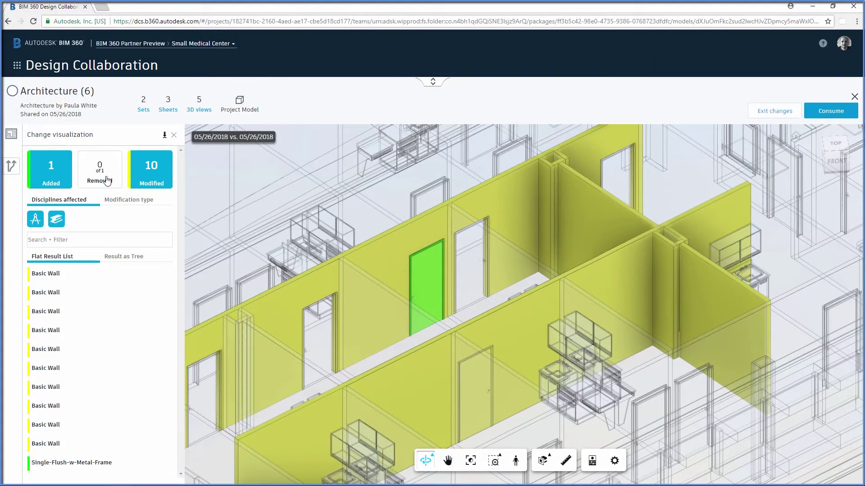
left_click(107, 181)
left_click(150, 172)
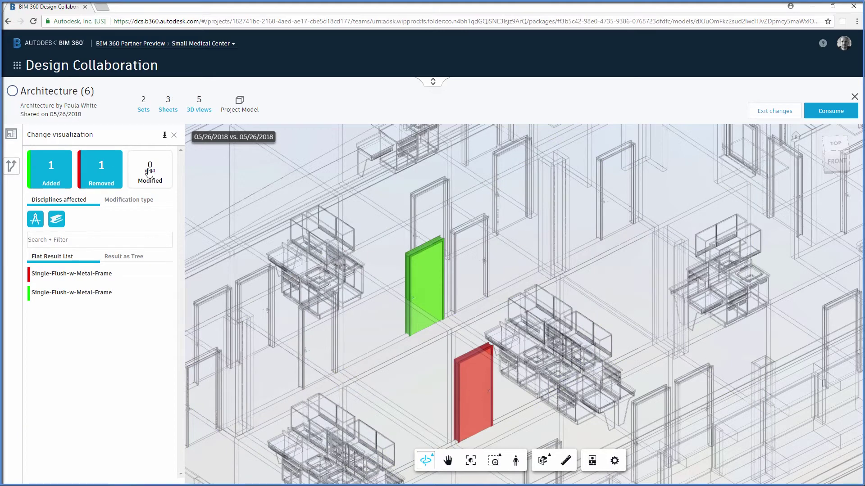
left_click(150, 173)
Show the change results as a tree, collapse the 4-1/4" wall type, and inspect the first Basic Wall of the 4-7/8" type.
left_click(125, 257)
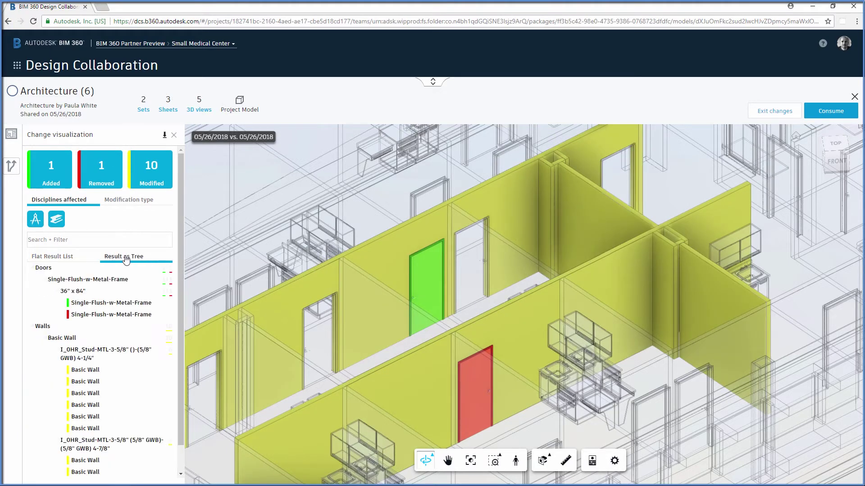
left_click(59, 352)
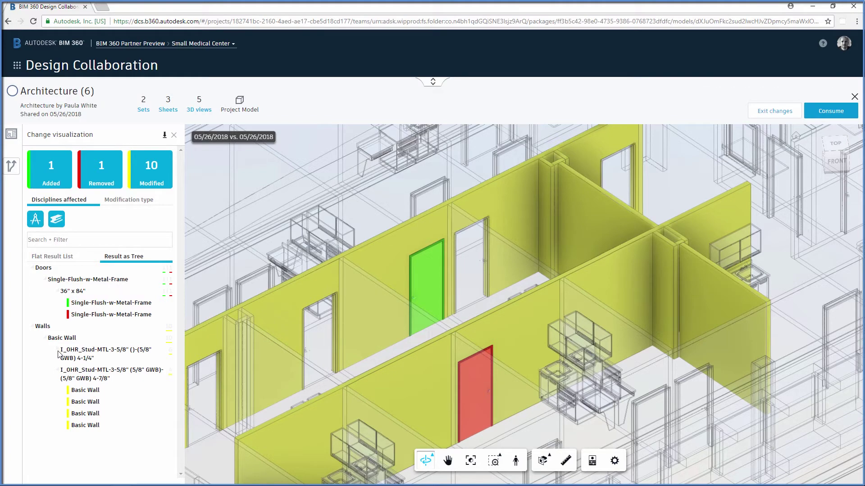
double_click(79, 391)
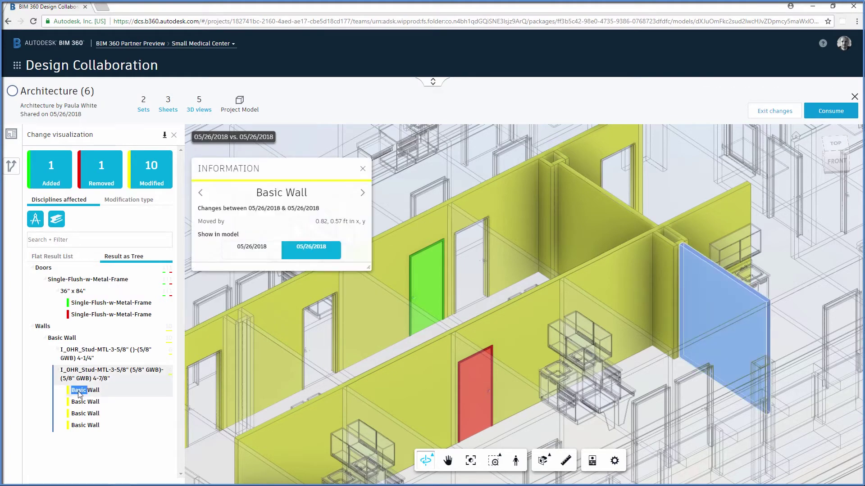
Compare the selected Basic Wall's position in the model by alternating between its two 05/26/2018 versions.
scroll(801, 392, "up", 5)
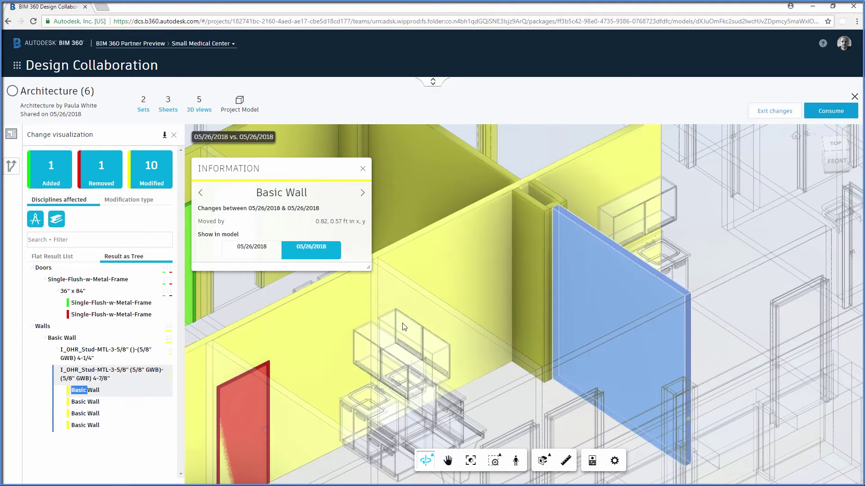
left_click(264, 252)
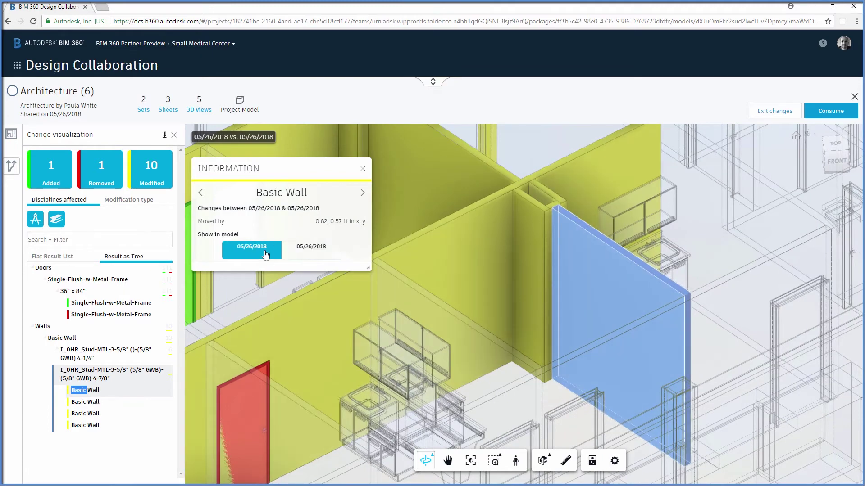
left_click(311, 252)
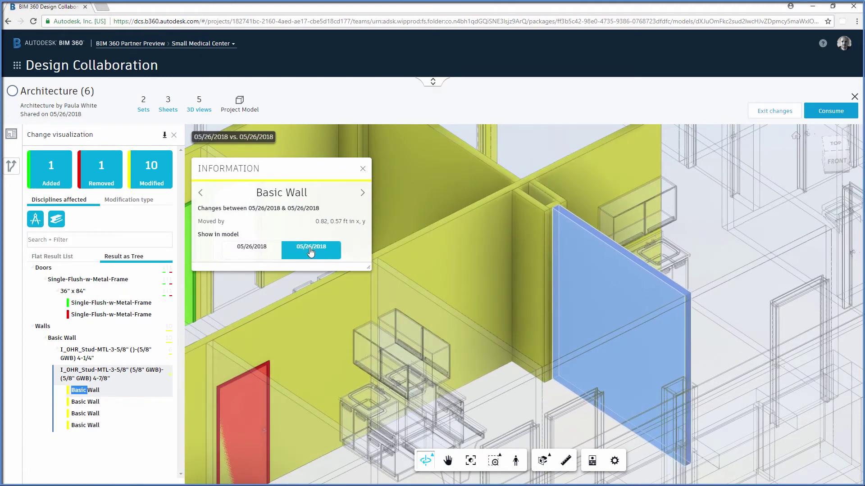
left_click(273, 253)
left_click(293, 253)
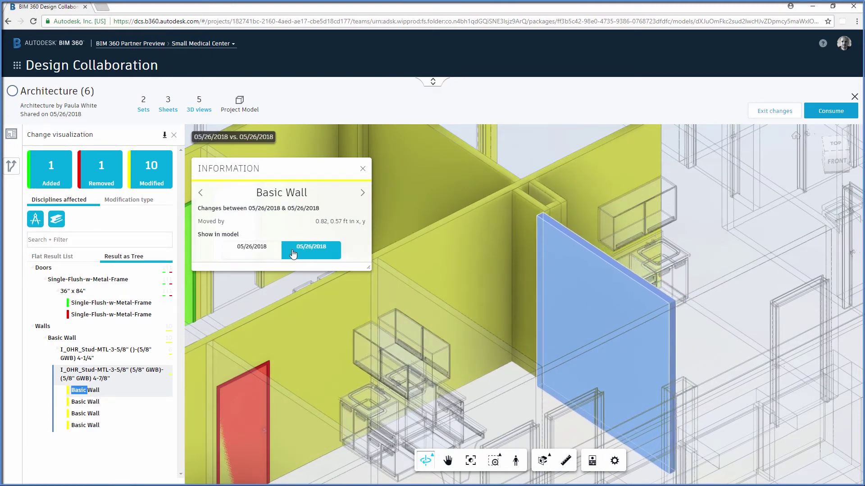
Close the Basic Wall information and consume the Architecture (6) package for the structural team.
left_click(363, 169)
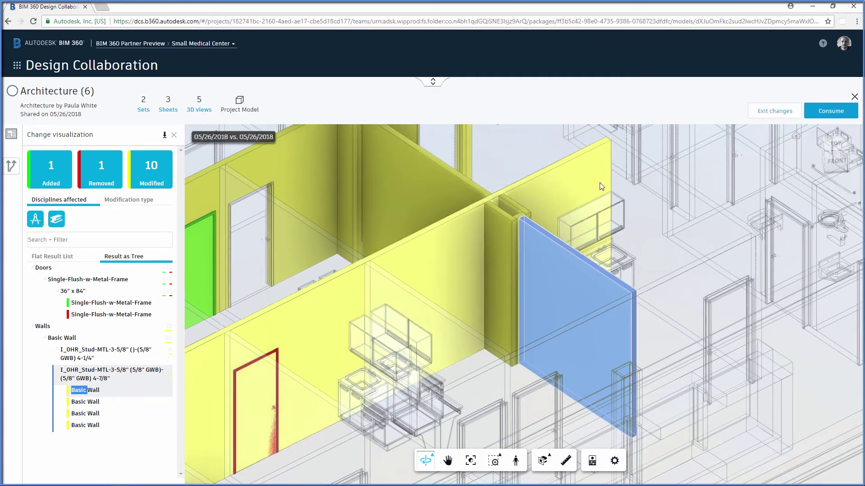
left_click(832, 112)
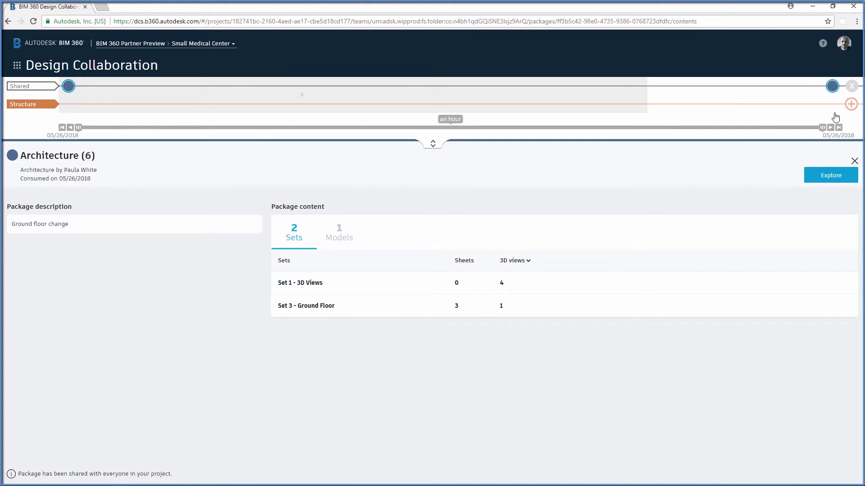
mouse_move(838, 95)
left_click(433, 150)
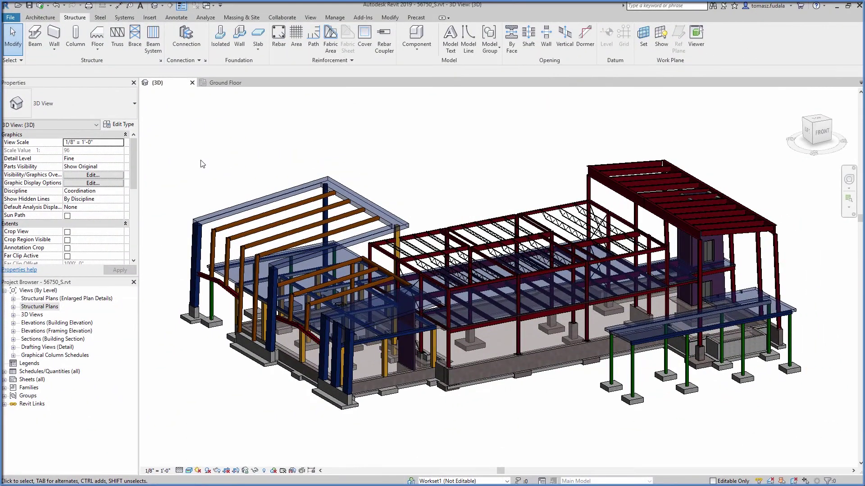
Switch to the structural model 56750_S.rvt in Revit and bring up its Ground Floor structural plan around the two columns beside the shifted wall.
left_click(229, 83)
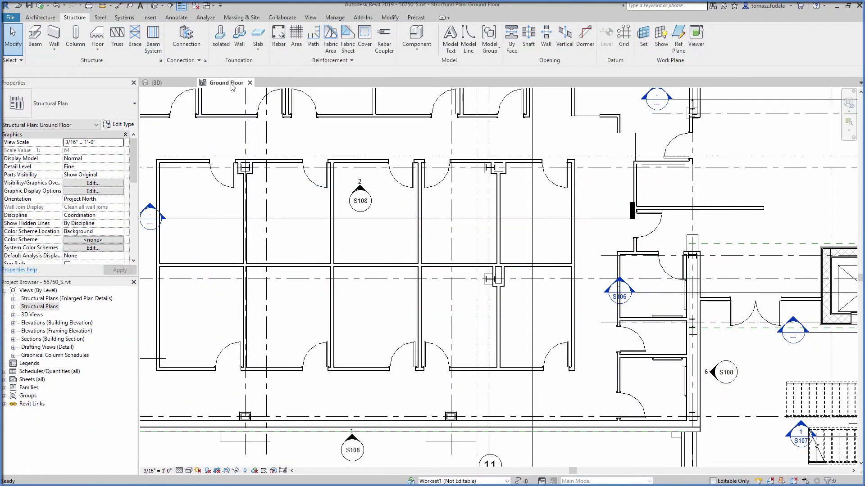
scroll(491, 216, "up", 5)
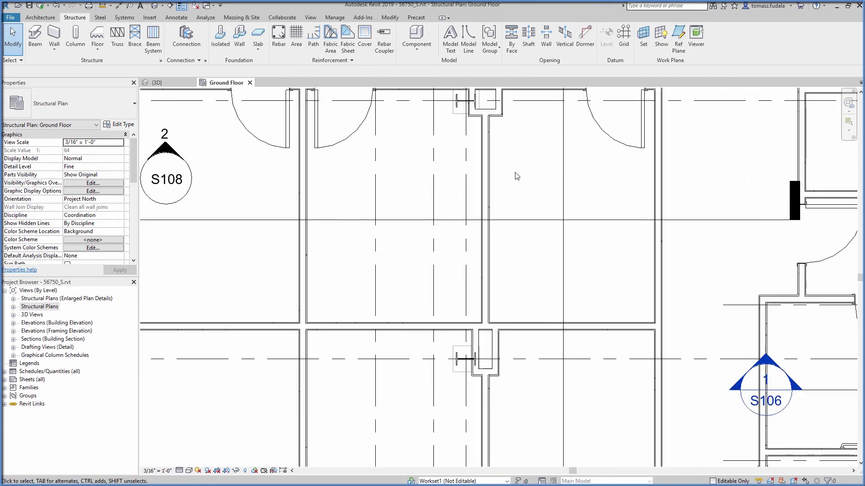
middle_click_drag(517, 176, 514, 192)
scroll(515, 192, "down", 4)
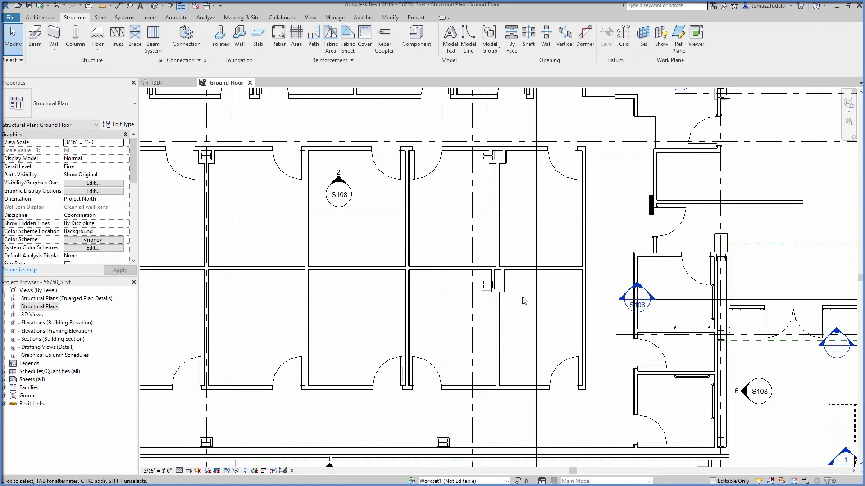
middle_click_drag(520, 295, 521, 235)
Move grid 11 with its columns horizontally toward the shifted wall, 2' - 7 15/16" from the neighbouring grid, centring the columns in their wall enclosures.
left_click(491, 355)
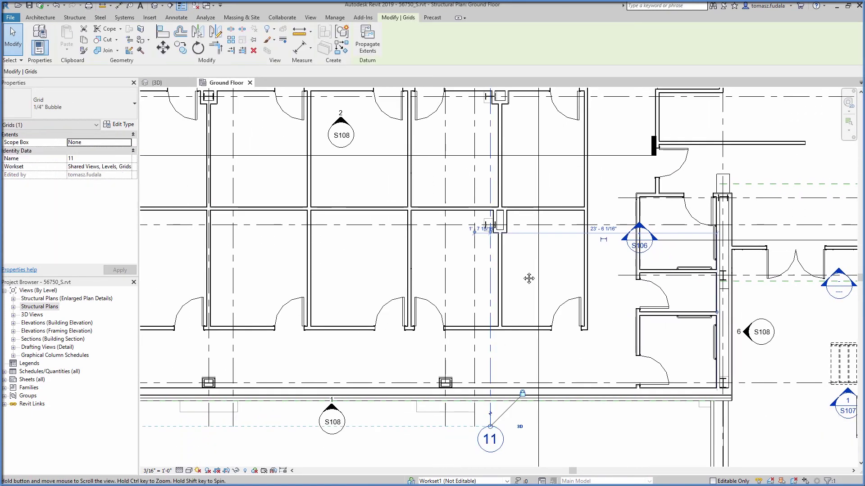
scroll(527, 276, "up", 1)
middle_click_drag(503, 193, 506, 245)
scroll(506, 245, "up", 2)
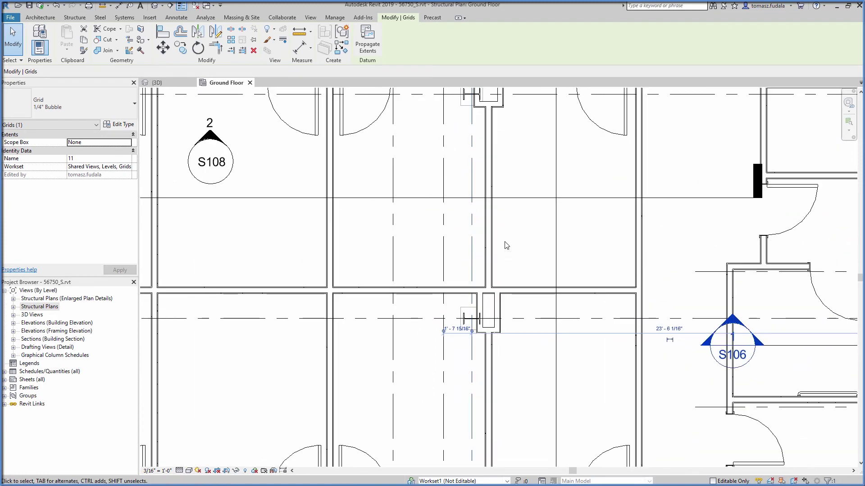
left_click(162, 47)
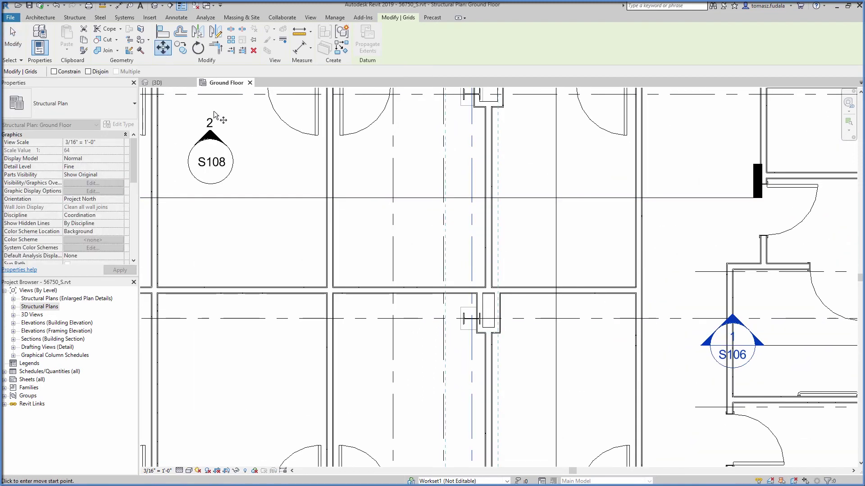
left_click(507, 249)
left_click(520, 251)
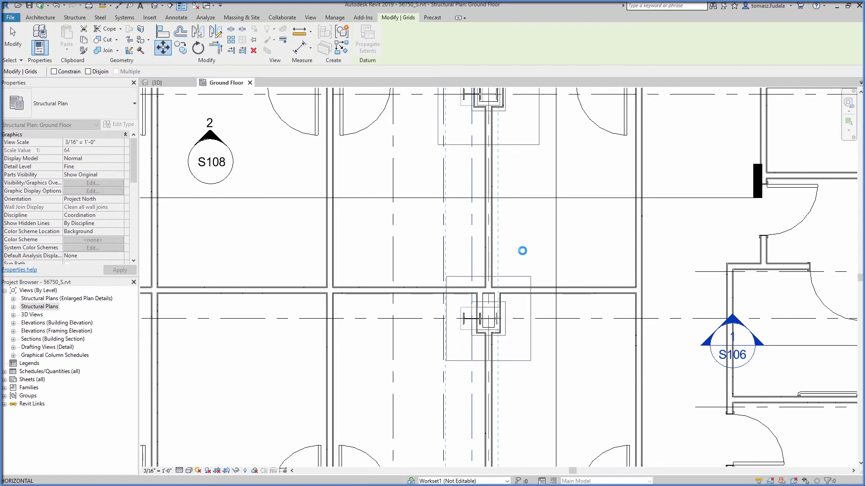
scroll(522, 248, "up", 2)
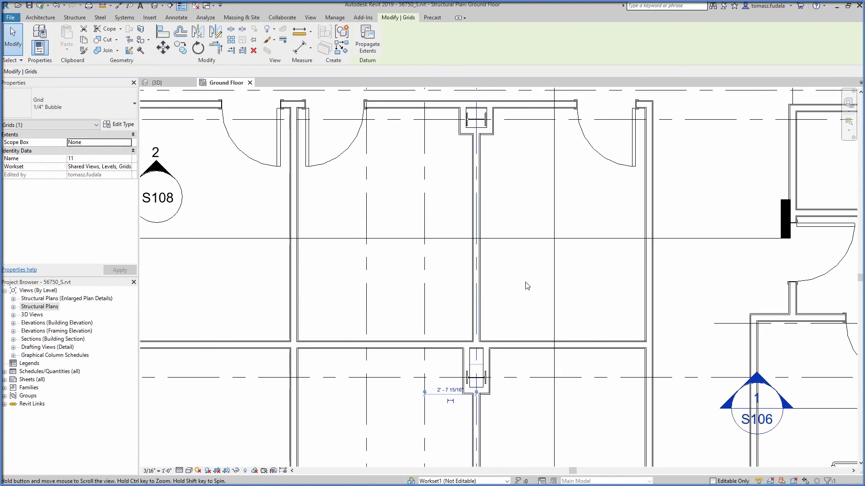
left_click(527, 286)
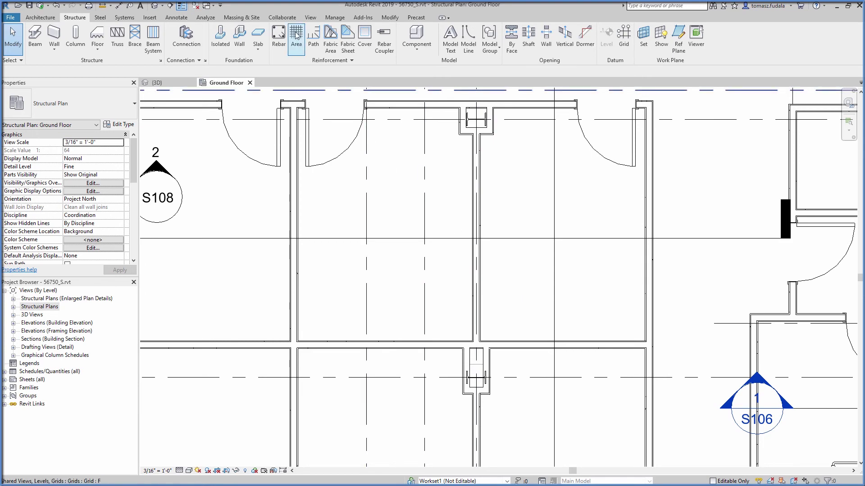
Synchronize the structural model with central, adding the comment "Columns have been moved".
left_click(282, 17)
left_click(202, 39)
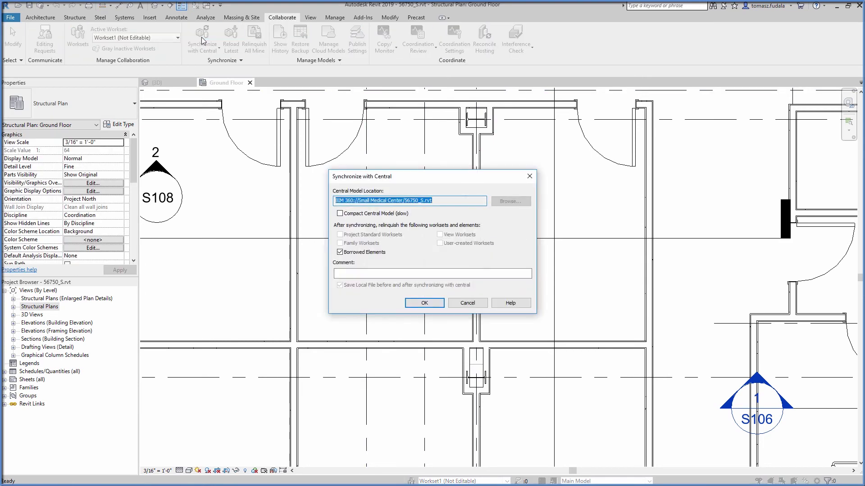
left_click(342, 274)
type("Columns have been moved")
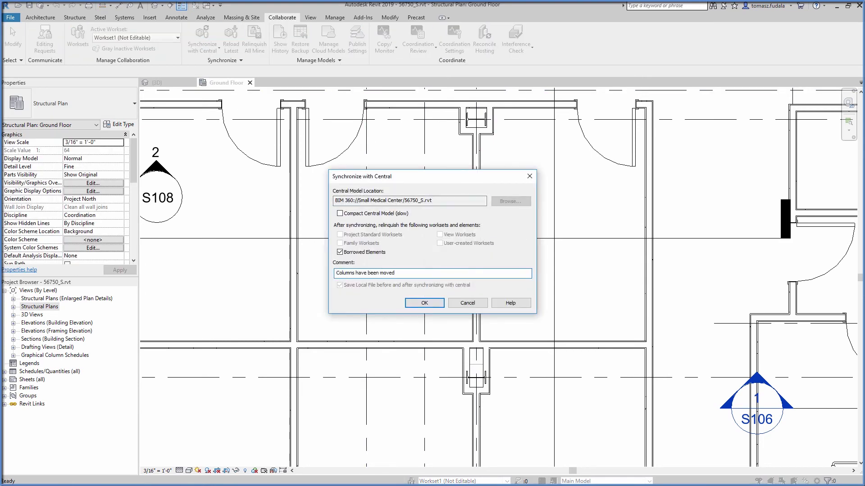
left_click(424, 303)
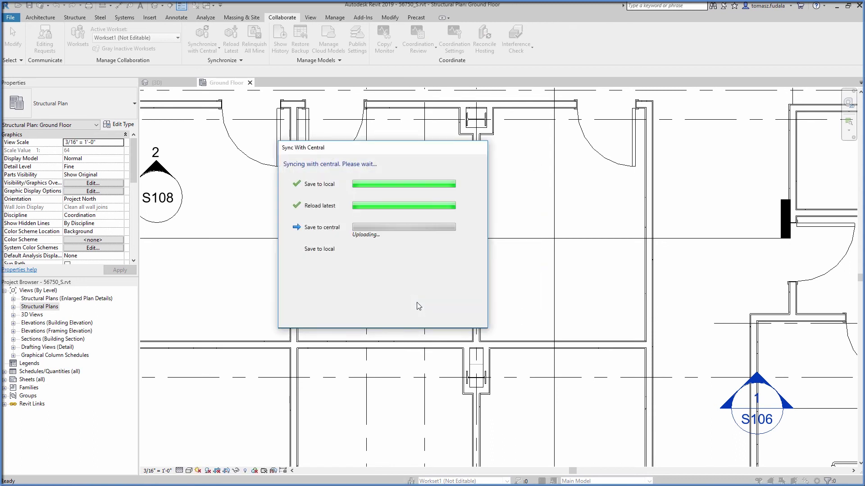